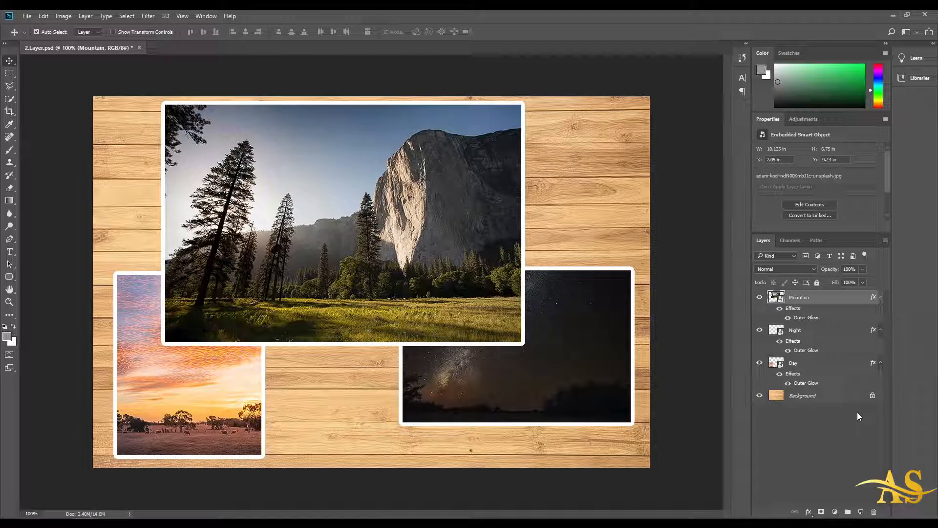
# Step: Lower the Night photo to about Y 5.47 in and raise the Day photo until their bottom edges line up
pyautogui.moveTo(607, 370); pyautogui.dragTo(608, 389)
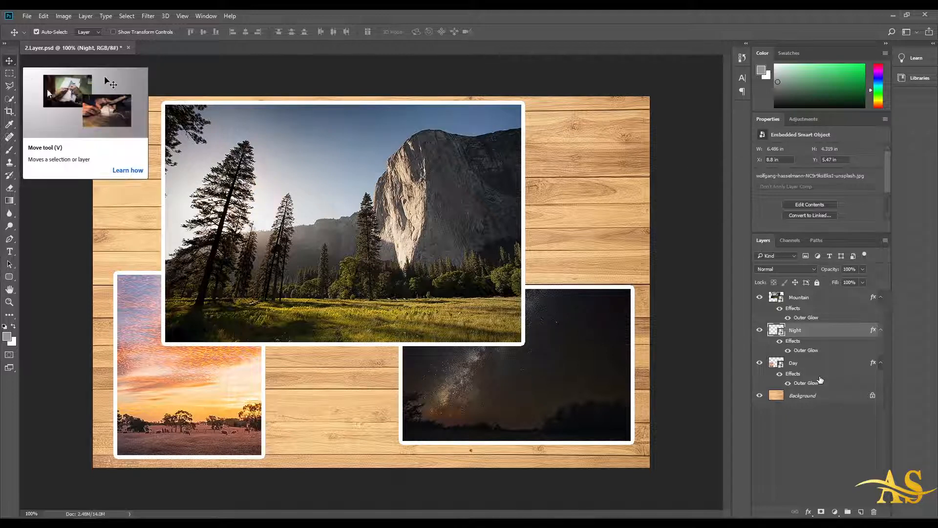
pyautogui.hotkey('alt', '[')
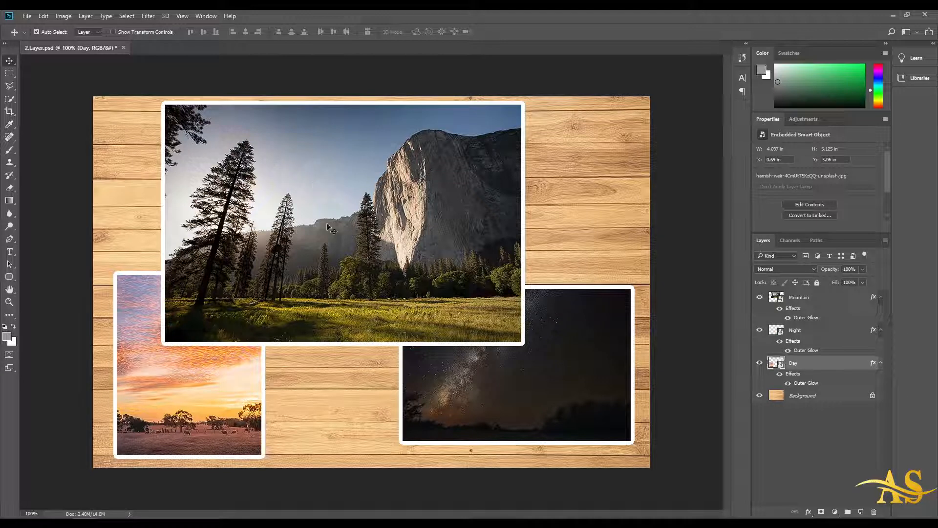
pyautogui.moveTo(204, 394)
pyautogui.mouseDown()
pyautogui.moveTo(221, 391)
pyautogui.moveTo(202, 381)
pyautogui.mouseUp()
# Step: Move the Night photo to about X 8.08 in, Y 5.27 in and the Mountain photo to about X 2.73 in, Y 0 in
pyautogui.click(797, 330)
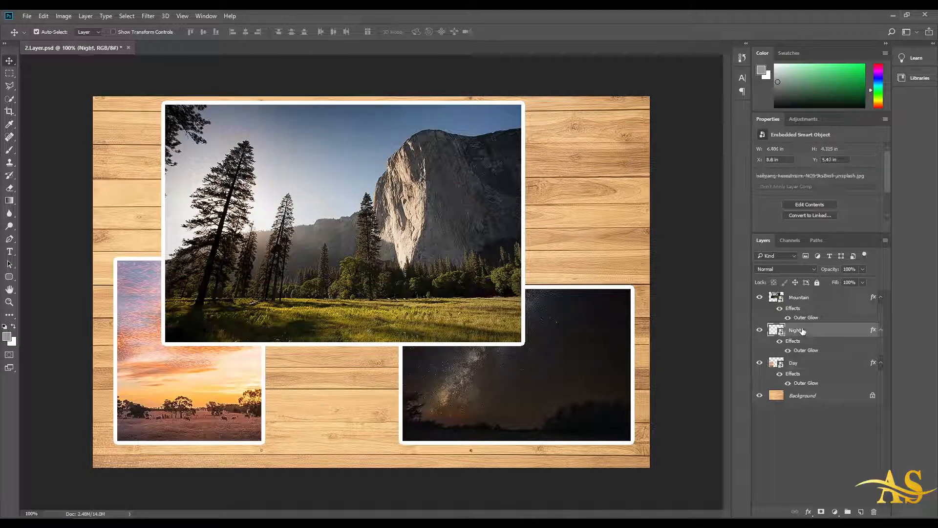
pyautogui.moveTo(523, 392); pyautogui.dragTo(503, 381)
pyautogui.click(800, 297)
pyautogui.moveTo(443, 239); pyautogui.dragTo(477, 230)
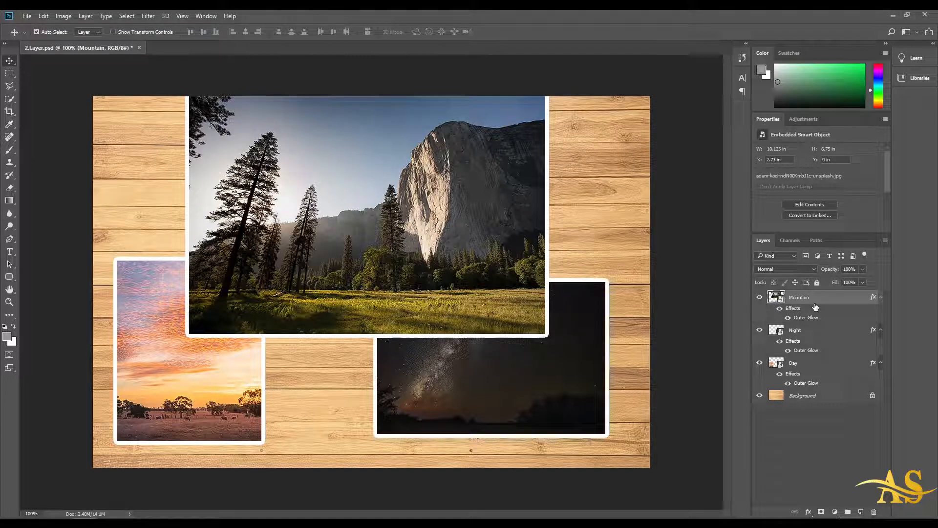
# Step: Move the Day photo beneath the Mountain photo's lower edge, to about X 3.22 in, Y 4.72 in
pyautogui.click(804, 370)
pyautogui.moveTo(193, 388); pyautogui.dragTo(241, 378)
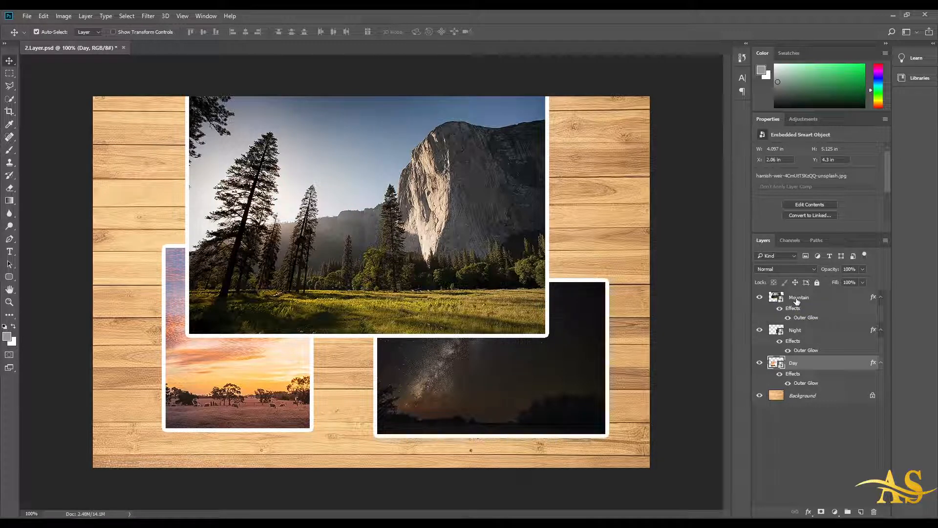
pyautogui.moveTo(237, 369); pyautogui.dragTo(277, 381)
pyautogui.click(804, 297)
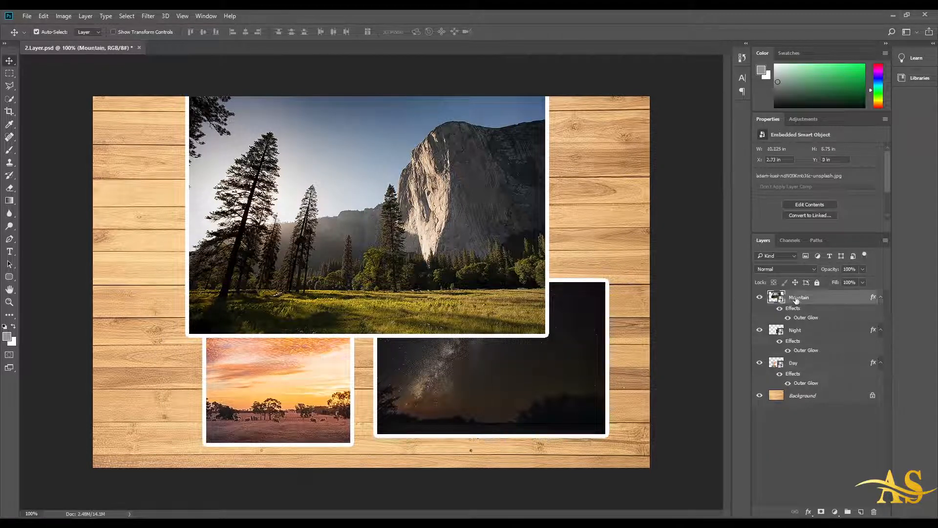
pyautogui.moveTo(357, 203); pyautogui.dragTo(335, 206)
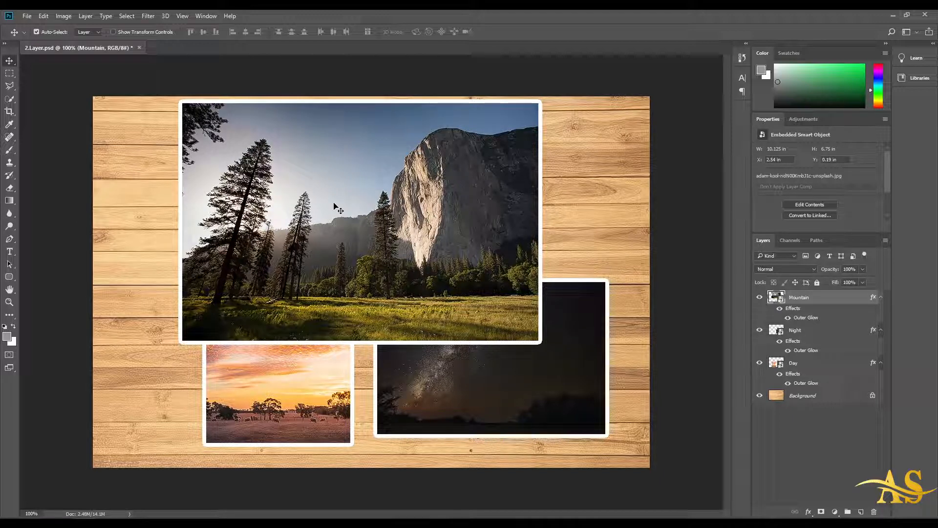
pyautogui.hotkey('ctrl', 'z')
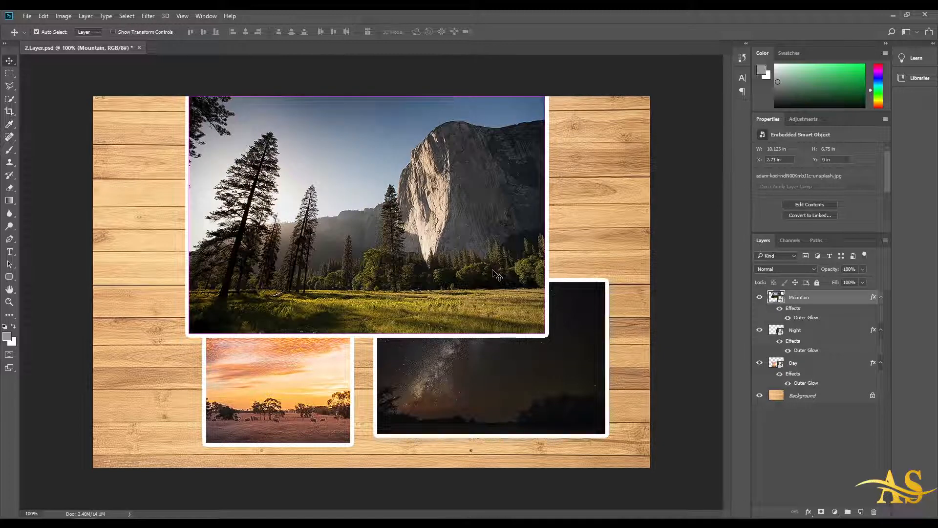
# Step: Select the Night, Day and Mountain layers in turn directly from their photos on the canvas using Auto-Select
pyautogui.click(505, 367)
pyautogui.click(326, 381)
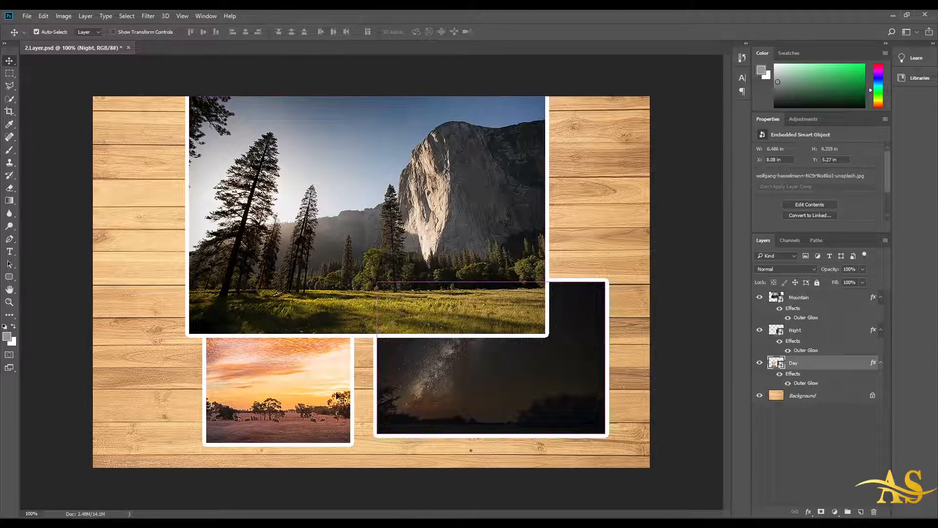
pyautogui.click(342, 267)
pyautogui.click(500, 402)
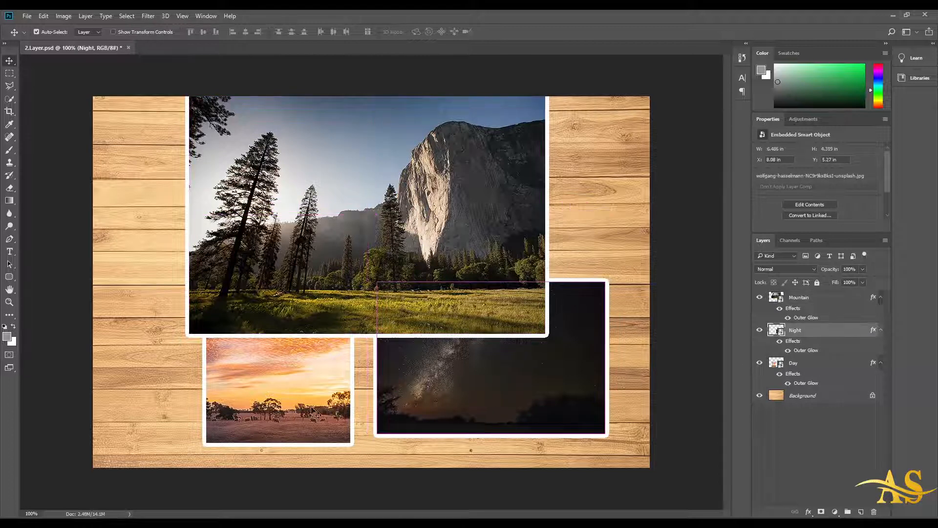
pyautogui.click(288, 383)
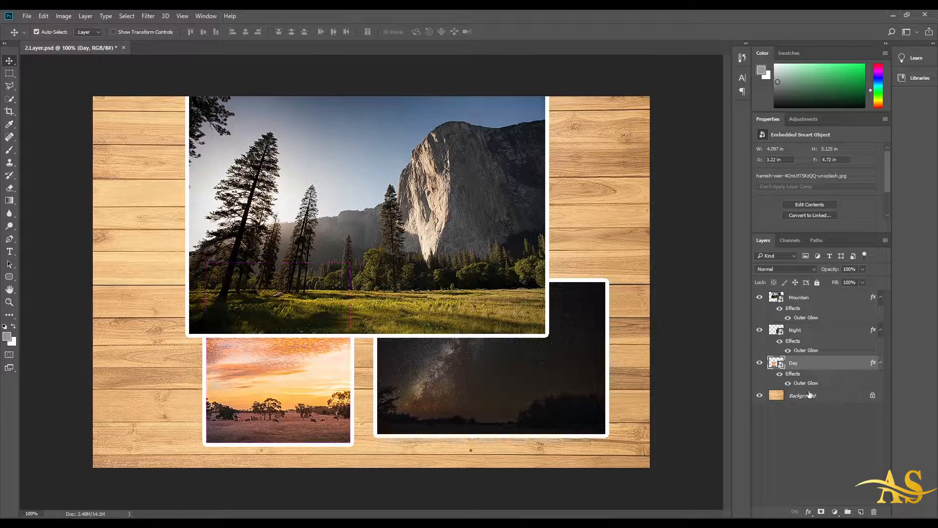
pyautogui.click(432, 221)
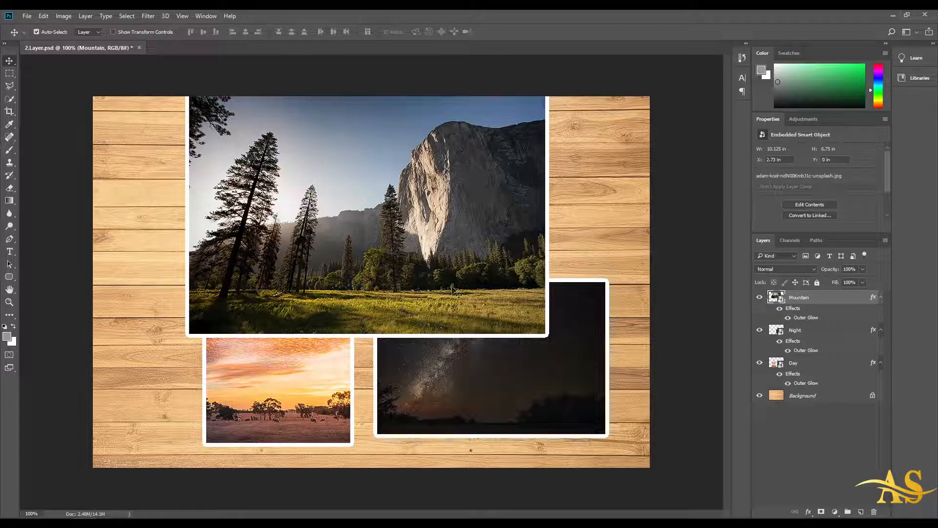
pyautogui.click(432, 376)
pyautogui.click(304, 374)
# Step: Move the Day photo to about X 1.69 in, Y 4.76 in, lower the Night photo and shift the Mountain photo left against the canvas's upper edge
pyautogui.moveTo(298, 375); pyautogui.dragTo(246, 379)
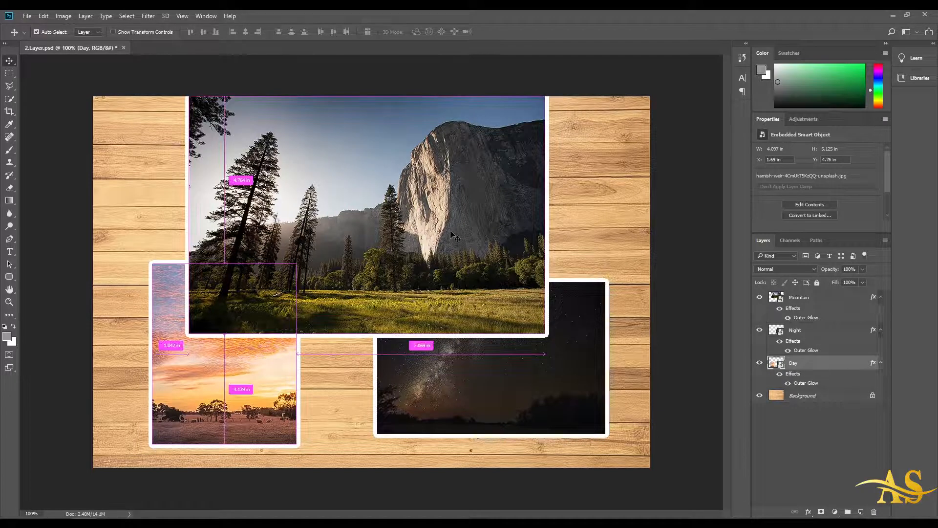
pyautogui.moveTo(436, 188); pyautogui.dragTo(456, 201)
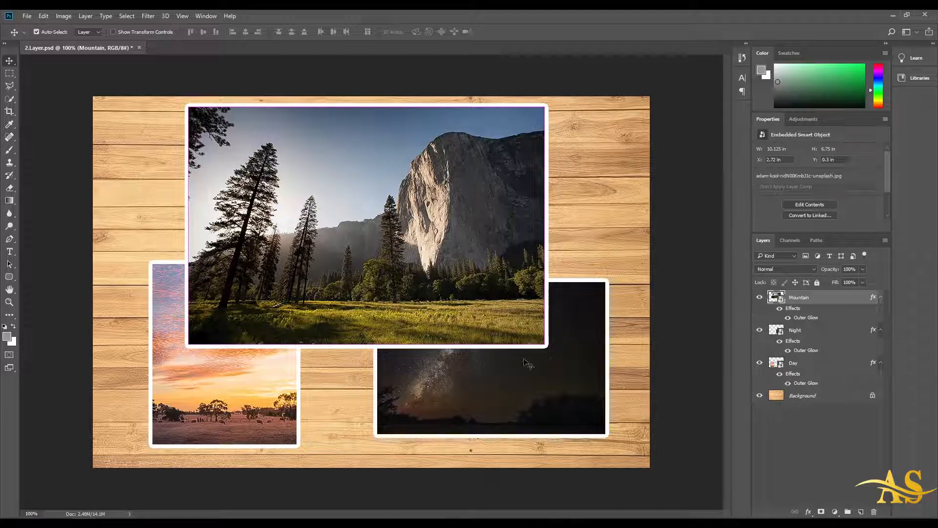
pyautogui.moveTo(529, 365); pyautogui.dragTo(520, 391)
pyautogui.moveTo(463, 243)
pyautogui.mouseDown()
pyautogui.moveTo(478, 237)
pyautogui.moveTo(462, 232)
pyautogui.mouseUp()
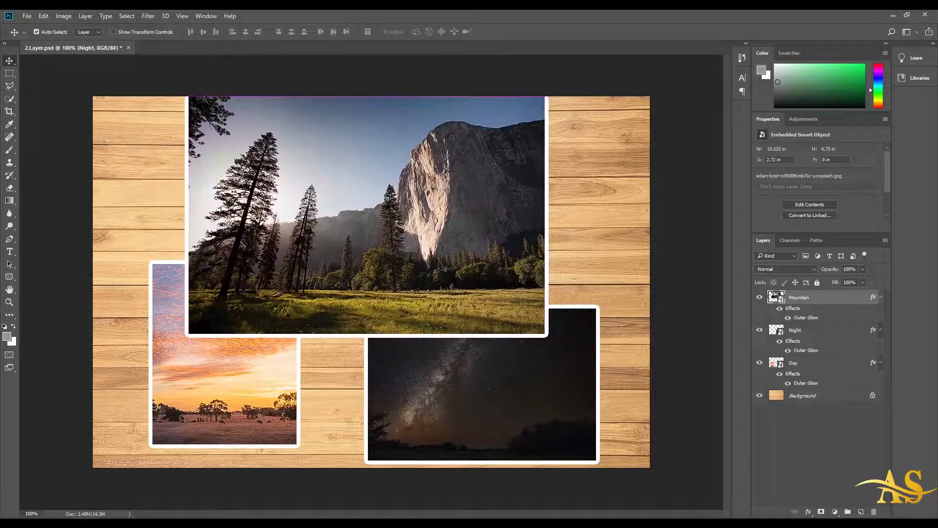
pyautogui.moveTo(494, 322)
pyautogui.mouseDown()
pyautogui.moveTo(498, 358)
pyautogui.moveTo(476, 319)
pyautogui.mouseUp()
# Step: Shift the Day photo slightly down and place the Night photo at about X 7.62 in, Y 5.83 in
pyautogui.moveTo(486, 419); pyautogui.dragTo(491, 414)
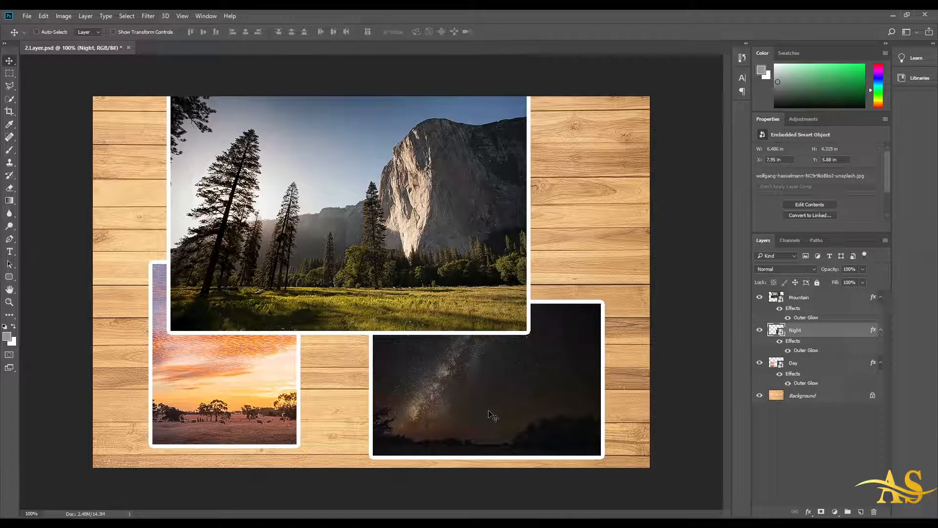
pyautogui.moveTo(245, 408)
pyautogui.mouseDown()
pyautogui.moveTo(256, 412)
pyautogui.moveTo(243, 416)
pyautogui.mouseUp()
pyautogui.moveTo(454, 420)
pyautogui.mouseDown()
pyautogui.moveTo(468, 418)
pyautogui.moveTo(443, 418)
pyautogui.mouseUp()
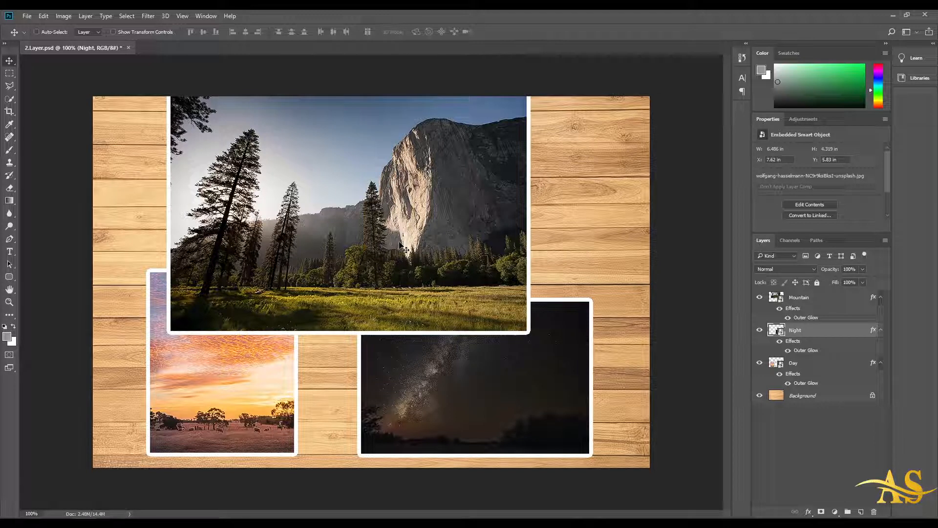
# Step: Turn on Auto-Select and select the Mountain, Night and Day layers in turn from their photos on the canvas
pyautogui.click(36, 32)
pyautogui.click(393, 211)
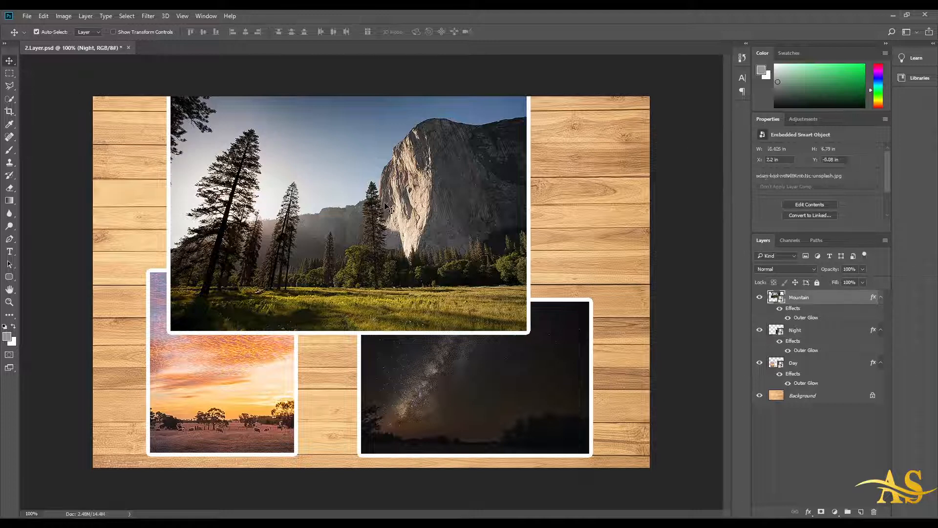
pyautogui.click(516, 366)
pyautogui.click(288, 409)
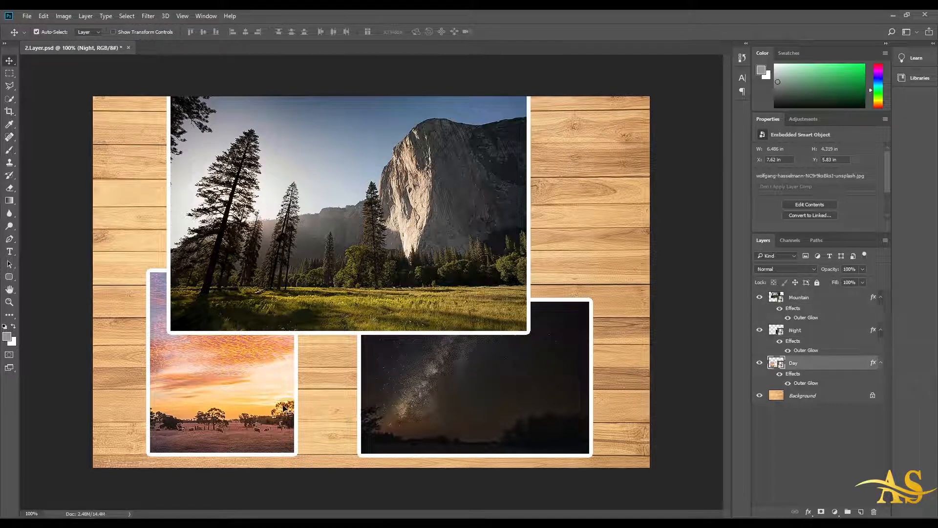
pyautogui.click(553, 391)
# Step: Arrange Mountain at about X 2.84 in, Y 0.44 in, Day at X 0.43 in, Y 4.81 in, and Night at X 8.27 in, Y 5.62 in
pyautogui.moveTo(406, 218); pyautogui.dragTo(424, 201)
pyautogui.moveTo(287, 335)
pyautogui.mouseDown()
pyautogui.moveTo(226, 349)
pyautogui.moveTo(276, 329)
pyautogui.mouseUp()
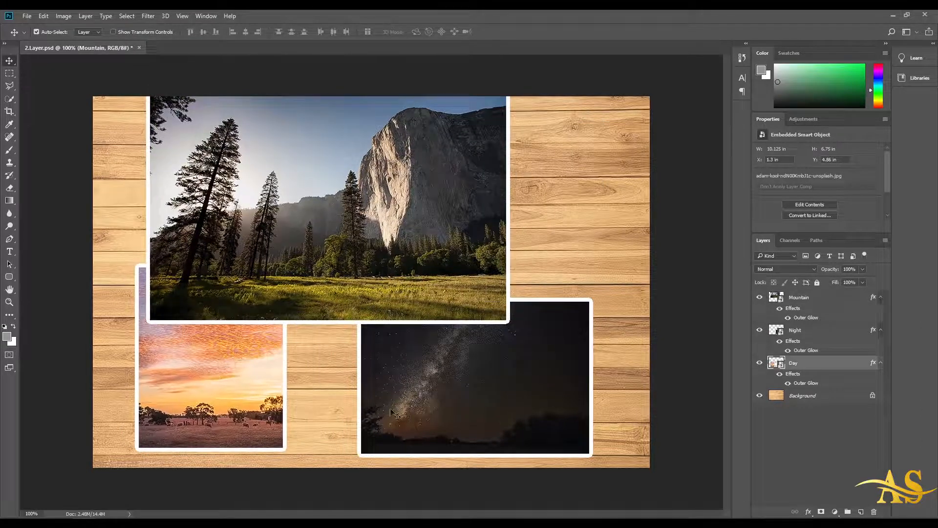
pyautogui.moveTo(445, 395); pyautogui.dragTo(501, 360)
pyautogui.moveTo(341, 227); pyautogui.dragTo(397, 239)
pyautogui.moveTo(220, 375); pyautogui.dragTo(208, 399)
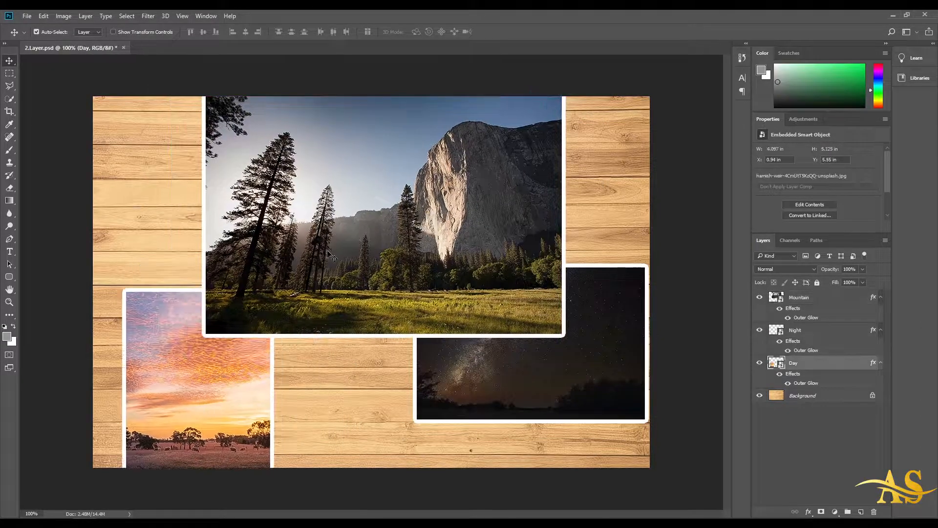
pyautogui.moveTo(342, 248); pyautogui.dragTo(311, 274)
pyautogui.moveTo(211, 409); pyautogui.dragTo(187, 370)
pyautogui.moveTo(462, 384); pyautogui.dragTo(462, 411)
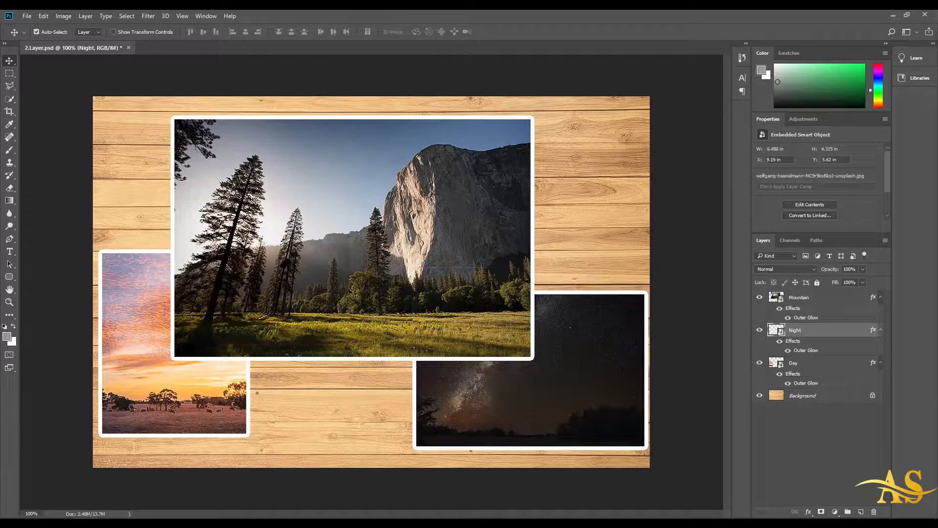
pyautogui.moveTo(344, 286); pyautogui.dragTo(375, 272)
pyautogui.moveTo(217, 350)
pyautogui.mouseDown()
pyautogui.moveTo(218, 381)
pyautogui.moveTo(222, 365)
pyautogui.mouseUp()
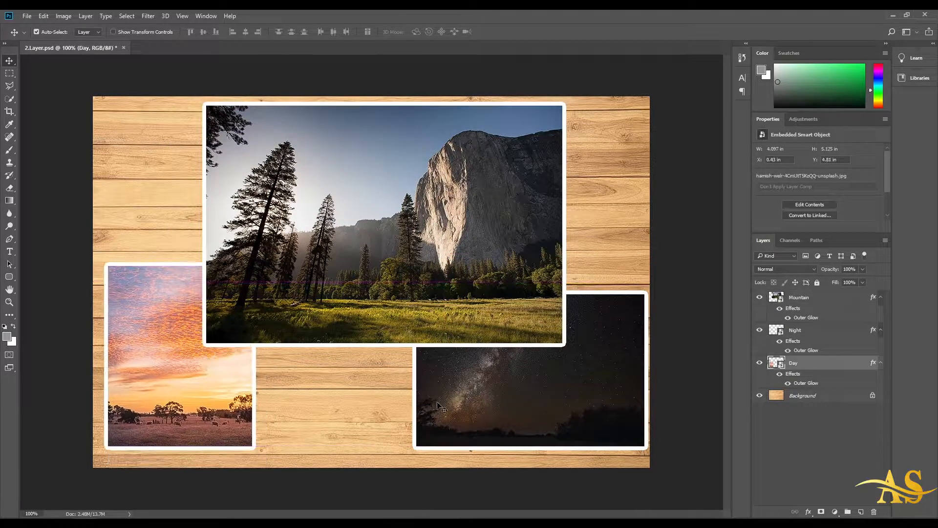
pyautogui.moveTo(437, 404); pyautogui.dragTo(403, 404)
pyautogui.moveTo(387, 286); pyautogui.dragTo(374, 292)
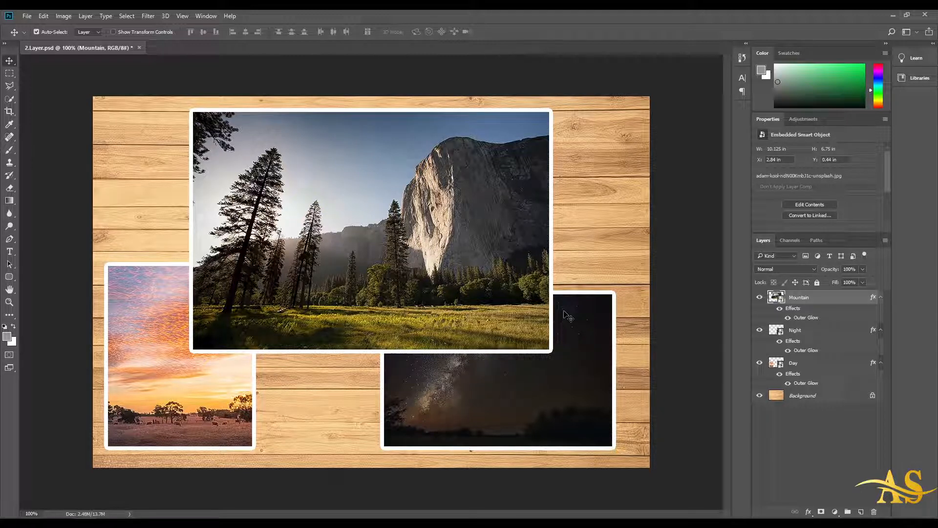
# Step: Turn off Auto-Select and select the Night and Day layers in turn from the layer list
pyautogui.click(49, 34)
pyautogui.click(800, 332)
pyautogui.click(795, 365)
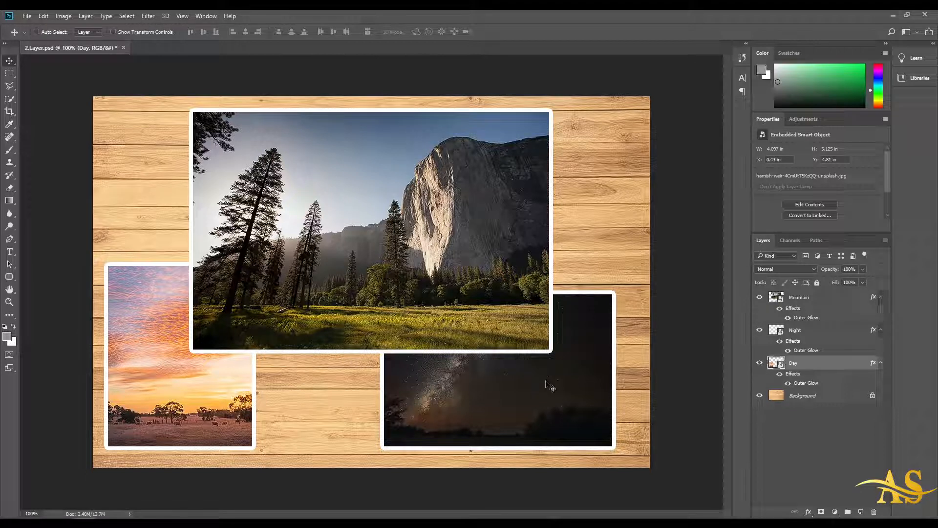
# Step: Select the Night layer on the canvas with Auto-Select temporarily enabled, and pick the Background layer from the layers stacked at the Mountain photo
pyautogui.press('ctrl')
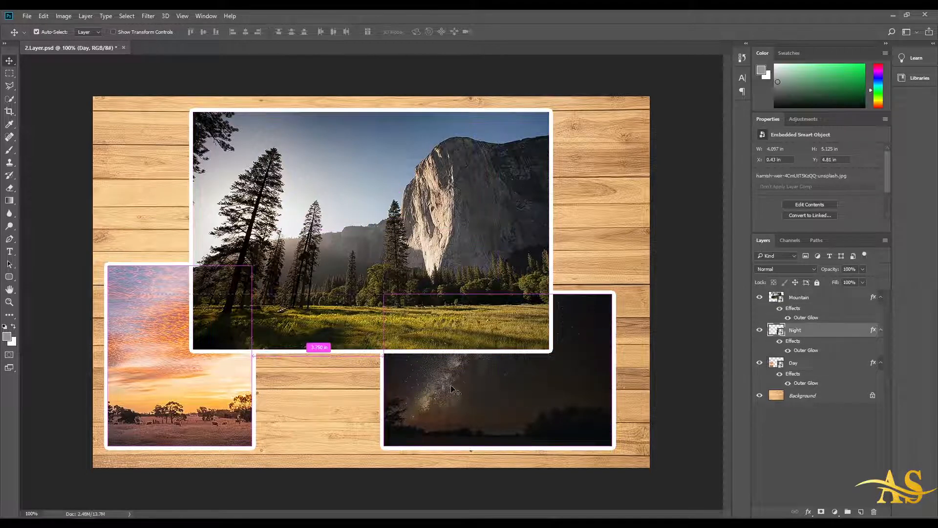
pyautogui.keyDown('ctrl'); pyautogui.click(453, 391); pyautogui.keyUp('ctrl')
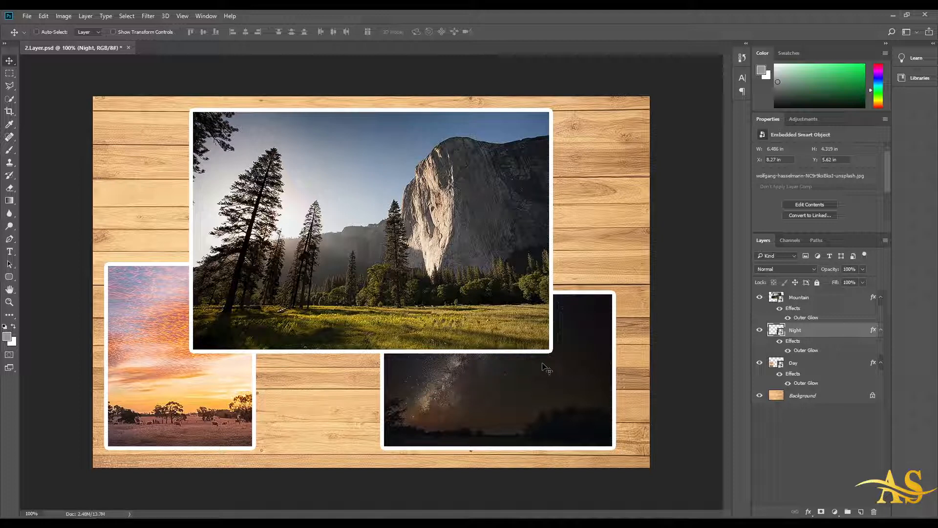
pyautogui.rightClick(239, 206)
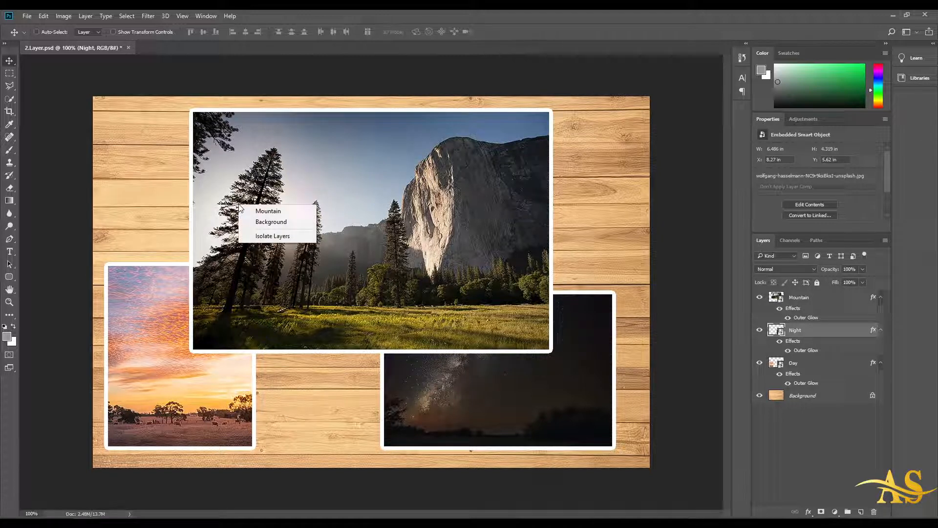
pyautogui.click(276, 222)
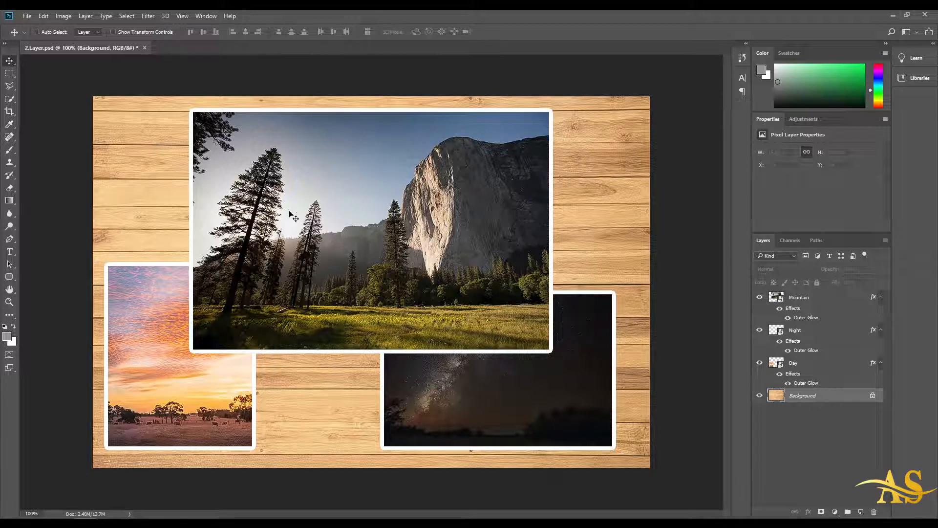
# Step: List the layers stacked at the Day photo and at its overlap with the Mountain photo
pyautogui.rightClick(151, 296)
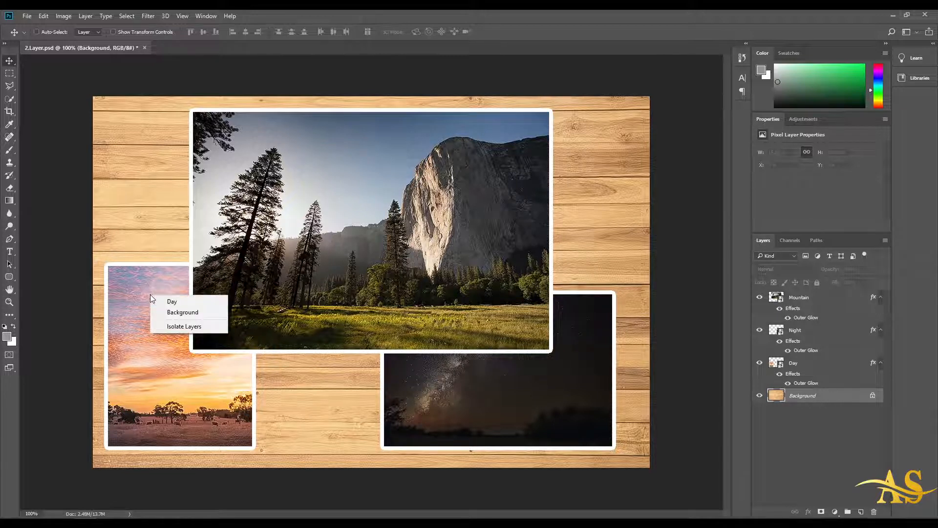
pyautogui.rightClick(212, 339)
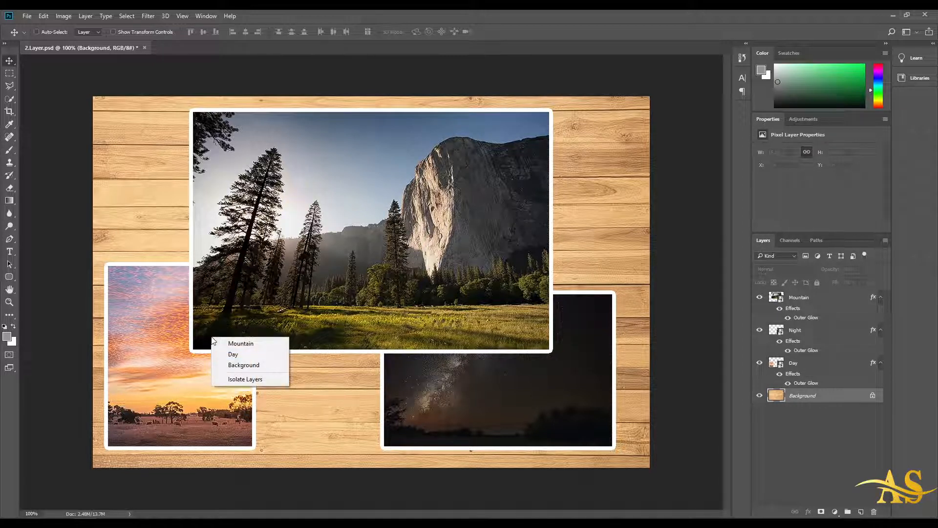
pyautogui.click(162, 231)
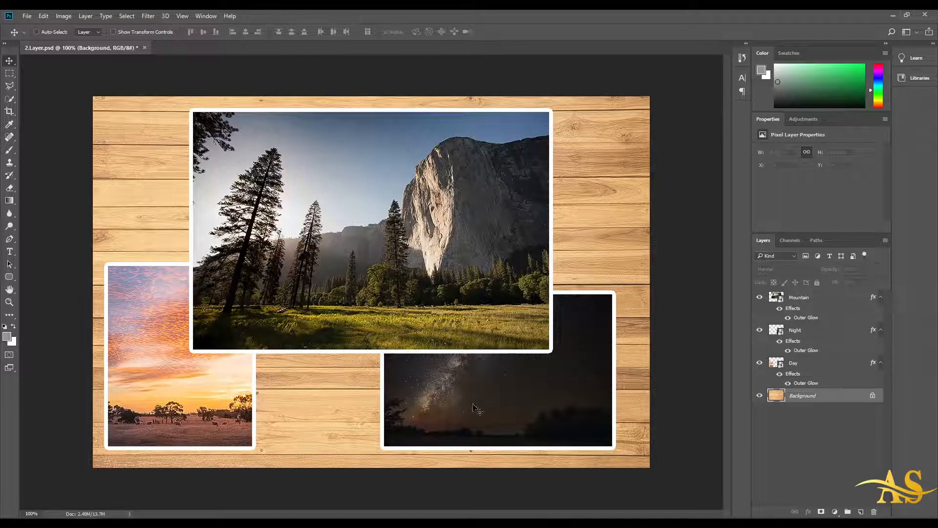
# Step: Move the Night photo over the Day photo to about X 3.62 in, Y 4.73 in, with Auto-Select temporarily enabled
pyautogui.press('ctrl')
pyautogui.moveTo(511, 405); pyautogui.dragTo(346, 373)
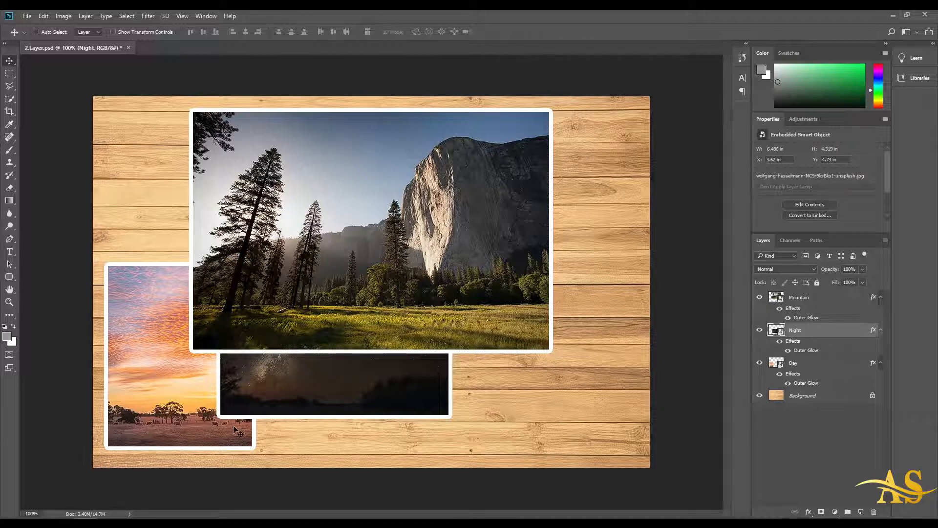
# Step: Select the Day layer from the list of layers stacked where the three photos overlap
pyautogui.rightClick(244, 342)
pyautogui.click(239, 345)
pyautogui.rightClick(244, 342)
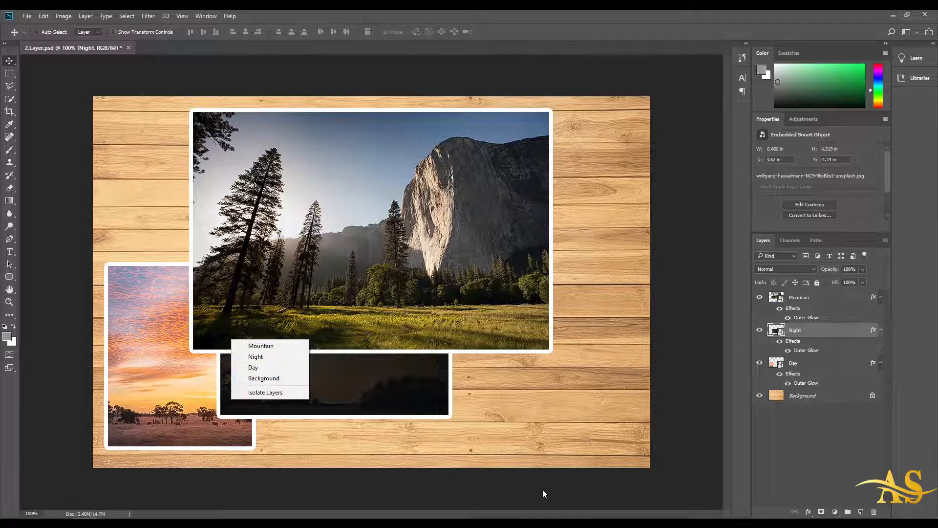
pyautogui.click(253, 369)
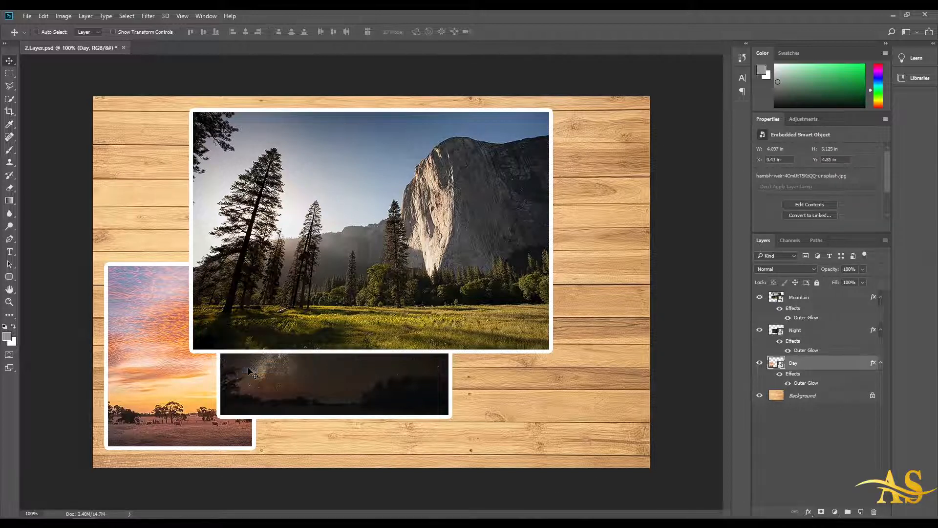
# Step: Spread the photos apart, moving Night to about X 9.06 in, Y 5.95 in and Mountain to about X 2.47 in, Y 0.29 in
pyautogui.moveTo(353, 356); pyautogui.dragTo(372, 290)
pyautogui.moveTo(390, 397); pyautogui.dragTo(582, 441)
pyautogui.moveTo(422, 301); pyautogui.dragTo(410, 296)
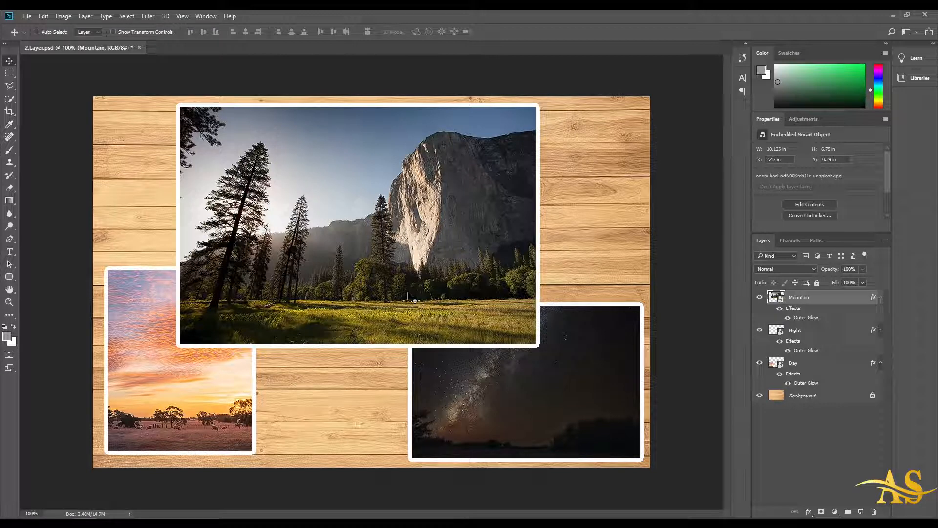
# Step: Select the photo layers by name and on the canvas with temporary Auto-Select, and list the layers stacked where Mountain overlaps Day
pyautogui.click(811, 332)
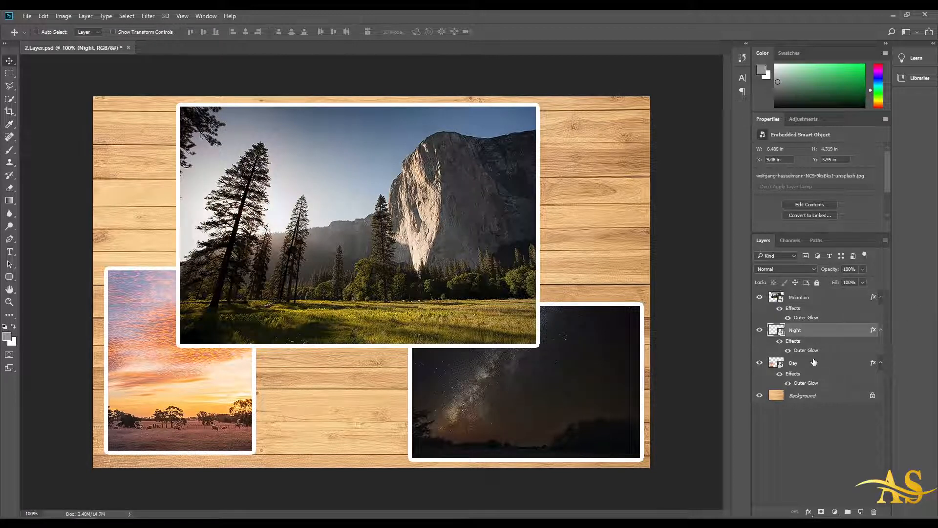
pyautogui.click(814, 365)
pyautogui.keyDown('ctrl'); pyautogui.click(469, 230); pyautogui.keyUp('ctrl')
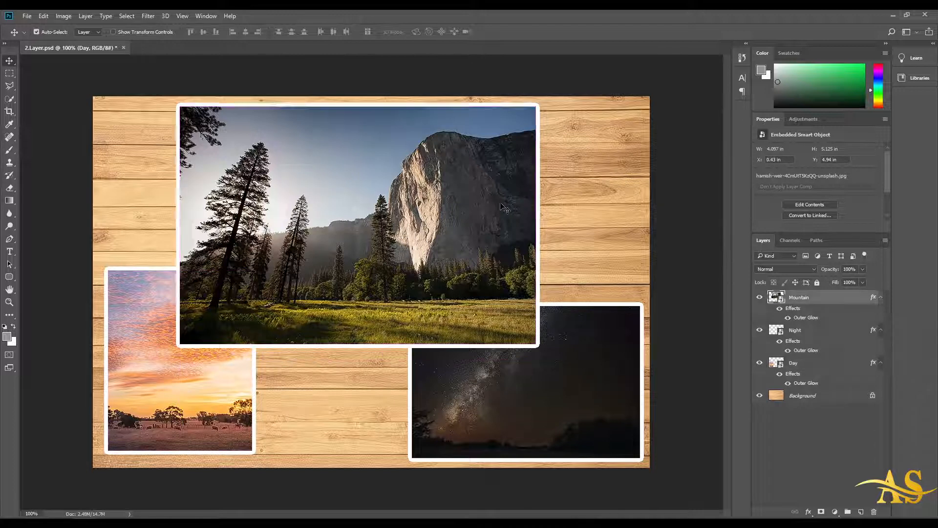
pyautogui.keyDown('ctrl'); pyautogui.click(581, 360); pyautogui.keyUp('ctrl')
pyautogui.keyDown('ctrl'); pyautogui.click(201, 388); pyautogui.keyUp('ctrl')
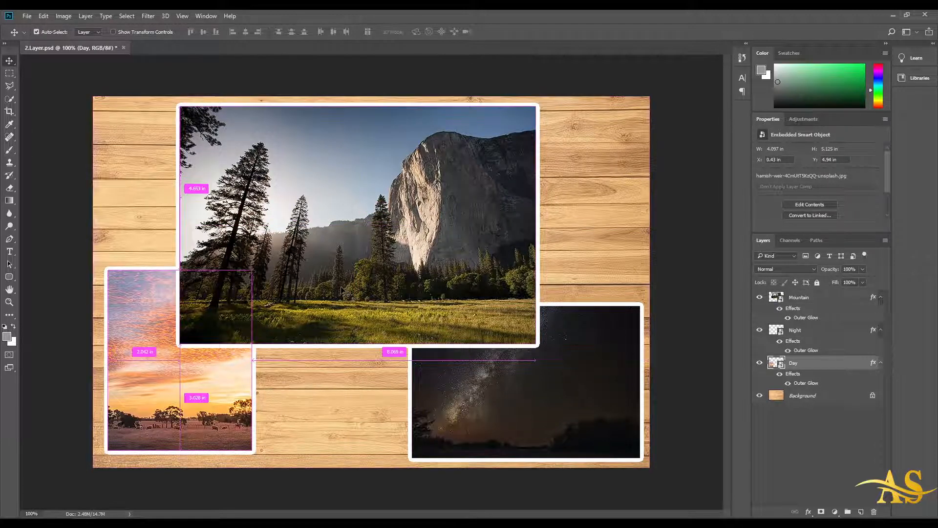
pyautogui.rightClick(217, 310)
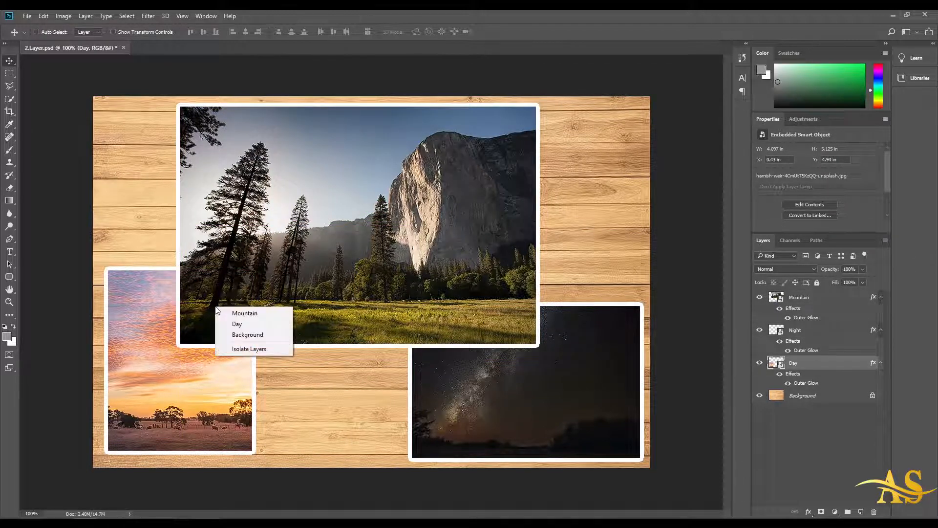
pyautogui.click(377, 448)
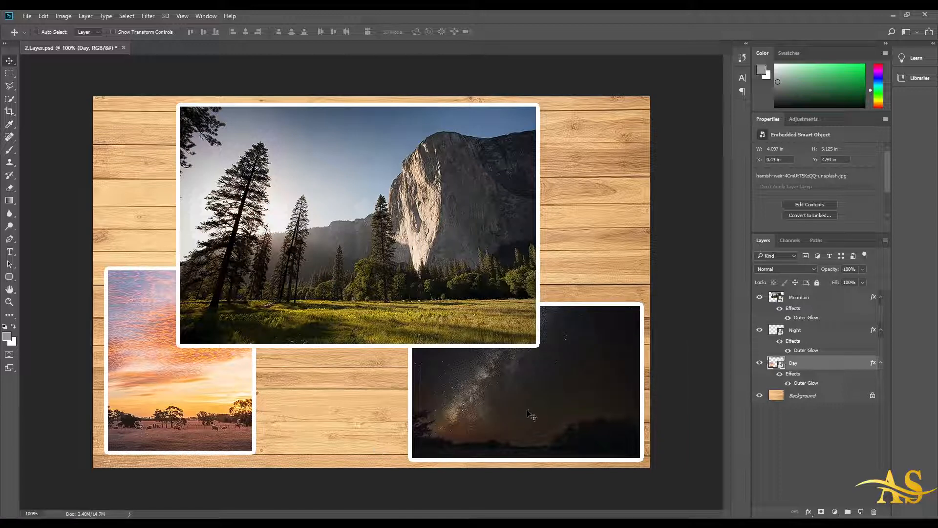
# Step: Move the Night layer above Mountain in the stack and place its photo at about X 5.09 in, Y 1.11 in
pyautogui.moveTo(795, 334); pyautogui.dragTo(821, 299)
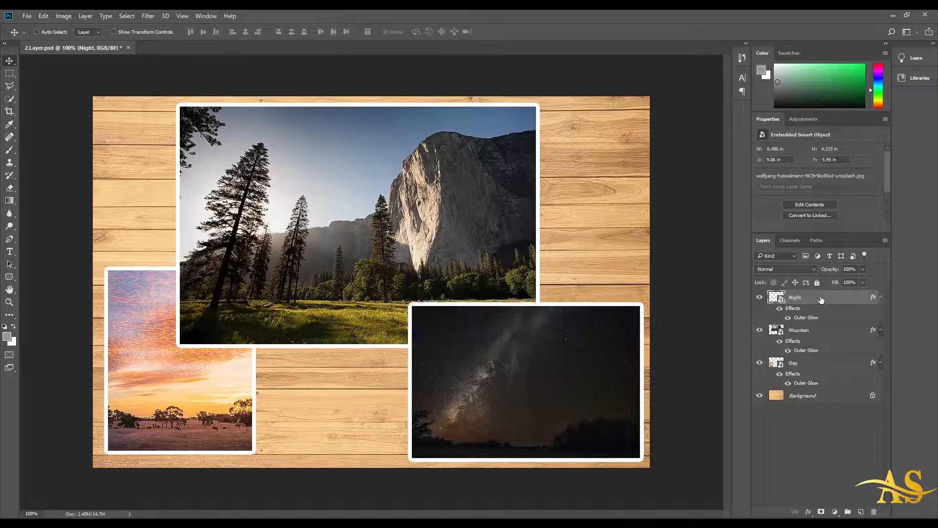
pyautogui.moveTo(496, 385); pyautogui.dragTo(412, 265)
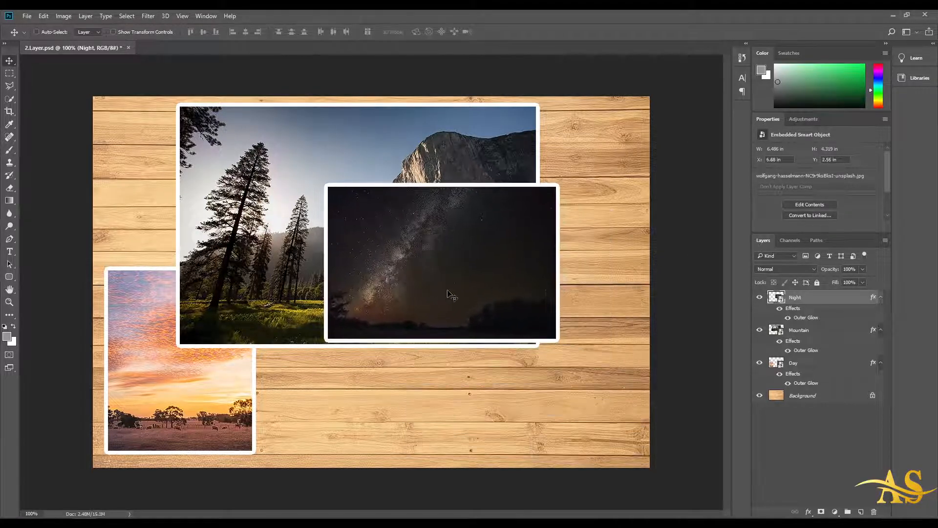
pyautogui.moveTo(450, 292); pyautogui.dragTo(414, 209)
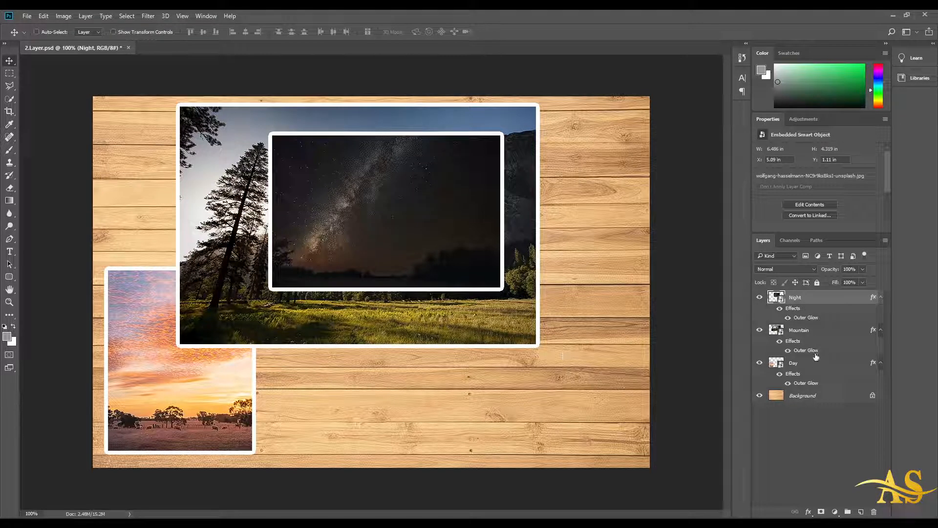
# Step: Move the Day layer between Night and Mountain in the stack and place its photo at about X 6.29 in, Y 2.06 in
pyautogui.click(816, 366)
pyautogui.moveTo(815, 365); pyautogui.dragTo(815, 329)
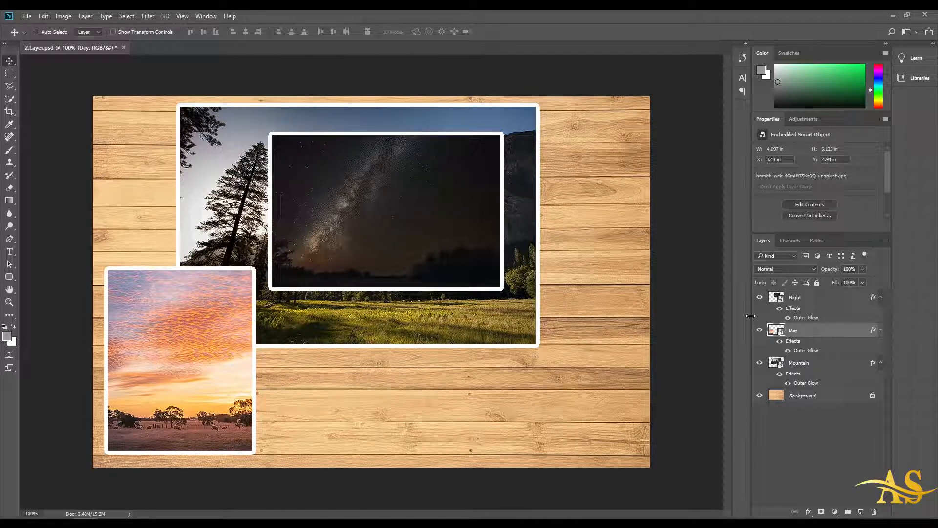
pyautogui.moveTo(209, 323); pyautogui.dragTo(360, 225)
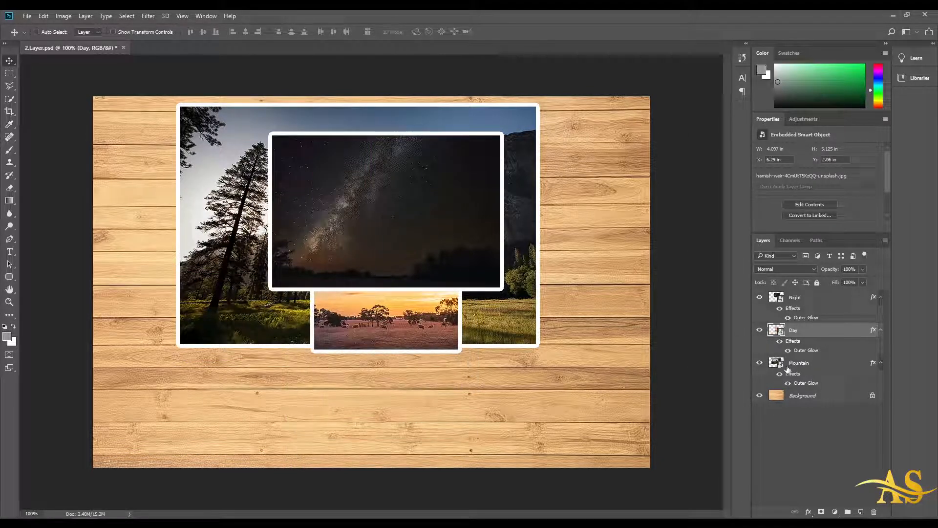
# Step: Move the Mountain photo to about X 1.95 in, Y 1.11 in, and the Night photo over the Mountain photo's upper-left area
pyautogui.click(788, 366)
pyautogui.moveTo(221, 314); pyautogui.dragTo(198, 326)
pyautogui.hotkey('alt', ']')
pyautogui.hotkey('alt', ']')
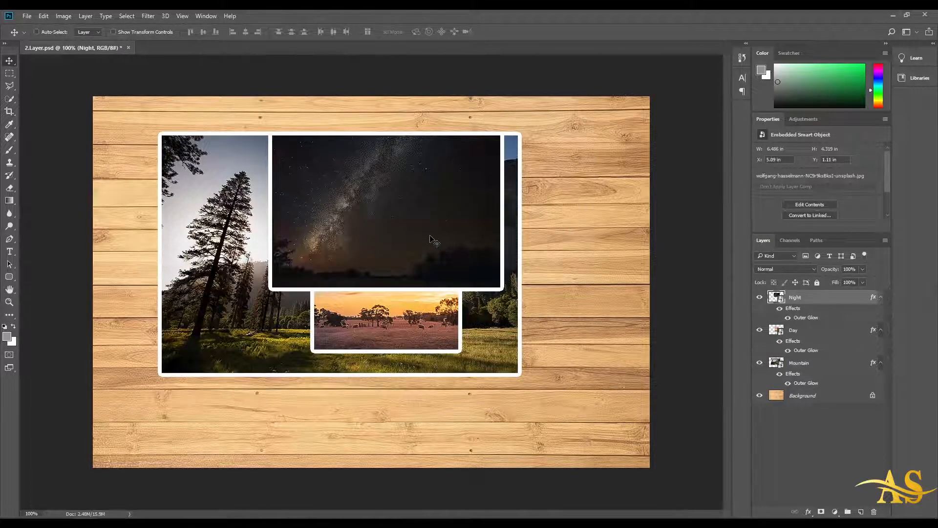
pyautogui.moveTo(424, 234); pyautogui.dragTo(337, 219)
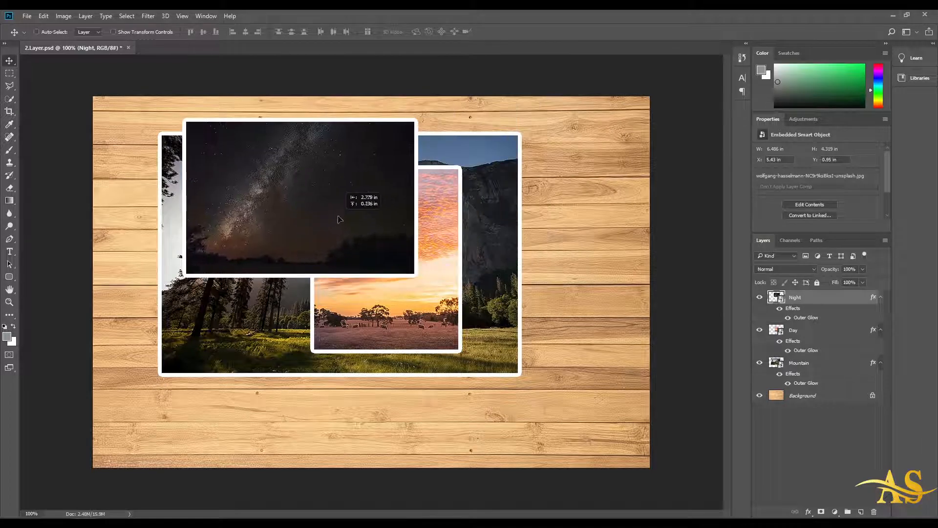
# Step: Reorder the layer stack so that Day is at the top, followed by Night and Mountain
pyautogui.moveTo(817, 303)
pyautogui.mouseDown()
pyautogui.moveTo(811, 344)
pyautogui.moveTo(813, 294)
pyautogui.mouseUp()
pyautogui.moveTo(808, 364); pyautogui.dragTo(813, 330)
pyautogui.moveTo(799, 366); pyautogui.dragTo(801, 294)
# Step: Move the Day photo around the canvas and place it over Night and Mountain at about X 6.47 in, Y 0.72 in
pyautogui.moveTo(404, 229); pyautogui.dragTo(499, 228)
pyautogui.moveTo(289, 211); pyautogui.dragTo(366, 303)
pyautogui.moveTo(541, 306); pyautogui.dragTo(542, 198)
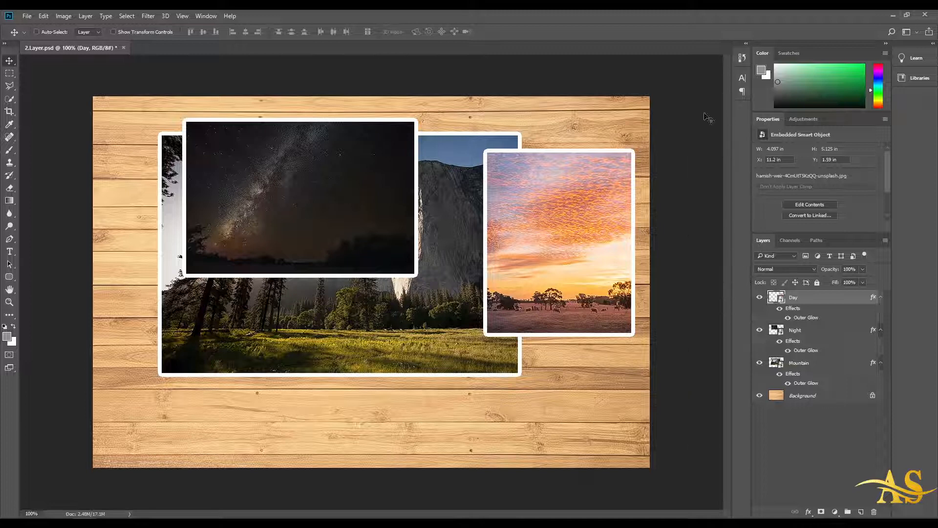
pyautogui.moveTo(561, 219); pyautogui.dragTo(396, 192)
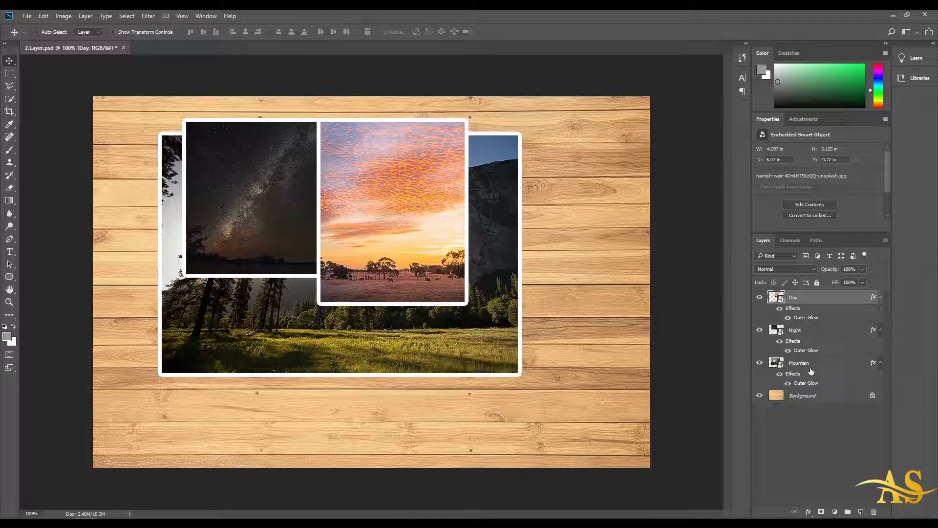
# Step: Send the Day layer backward two levels to just above the Background
pyautogui.press('ctrl')
pyautogui.hotkey('ctrl', '[')
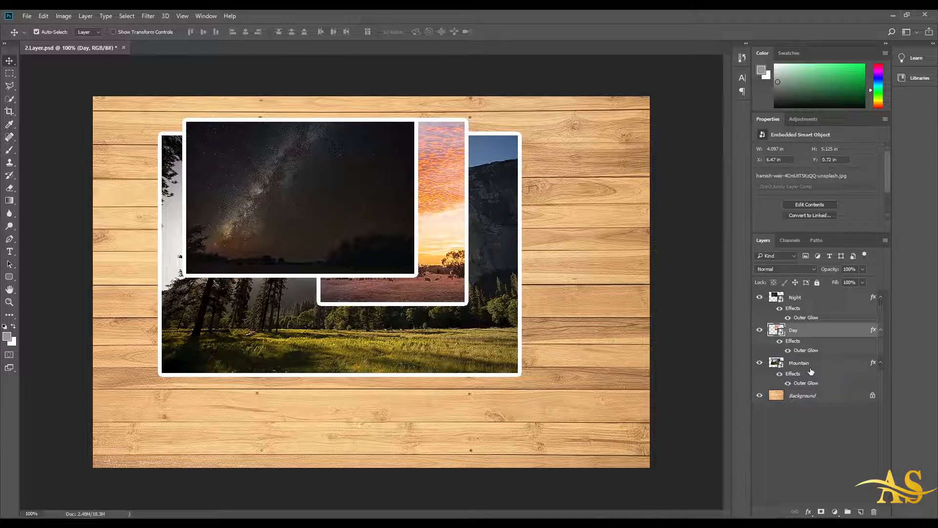
pyautogui.hotkey('ctrl', '[')
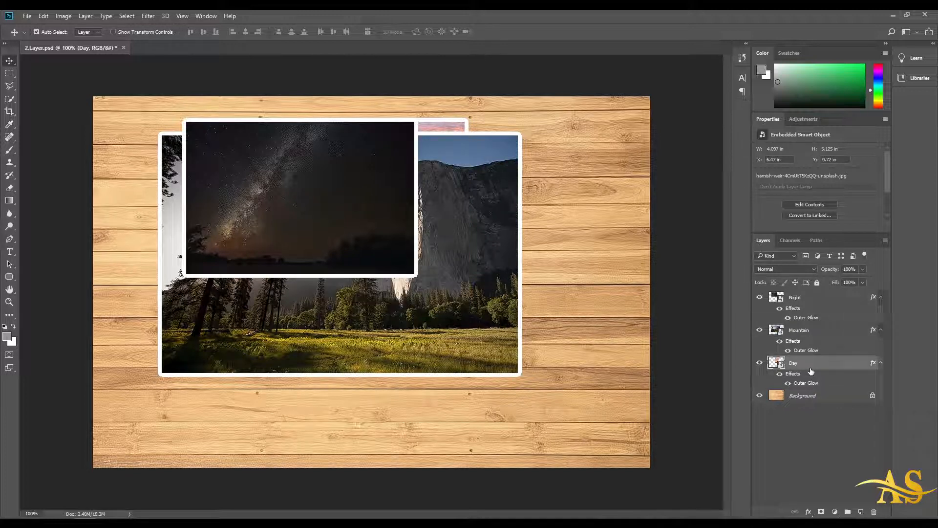
# Step: Bring the Mountain layer forward to the top of the stack, and send it backward two levels to just above the Background
pyautogui.click(800, 331)
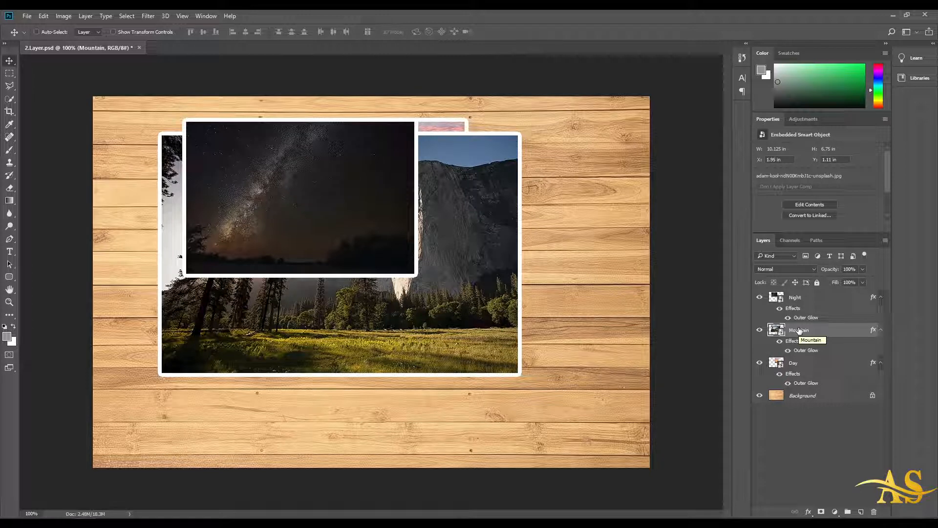
pyautogui.press('ctrl')
pyautogui.hotkey('ctrl', ']')
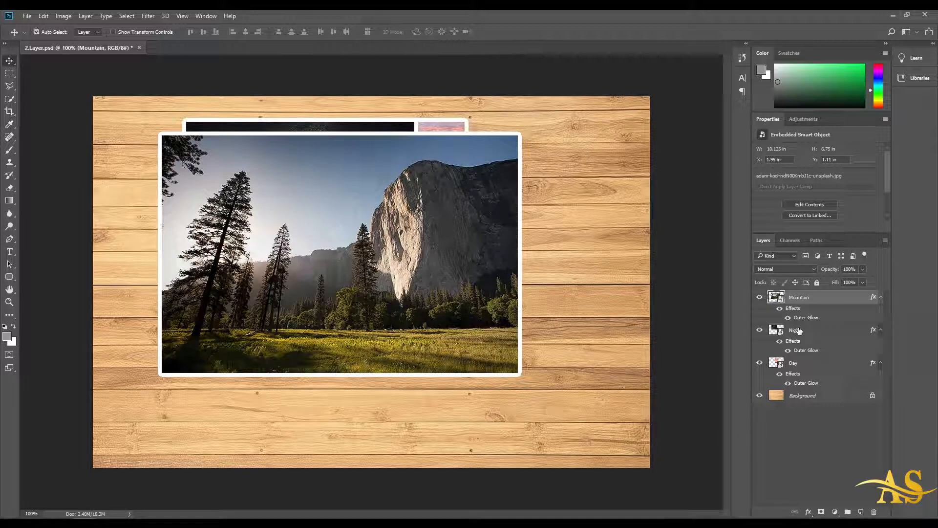
pyautogui.hotkey('ctrl', '[')
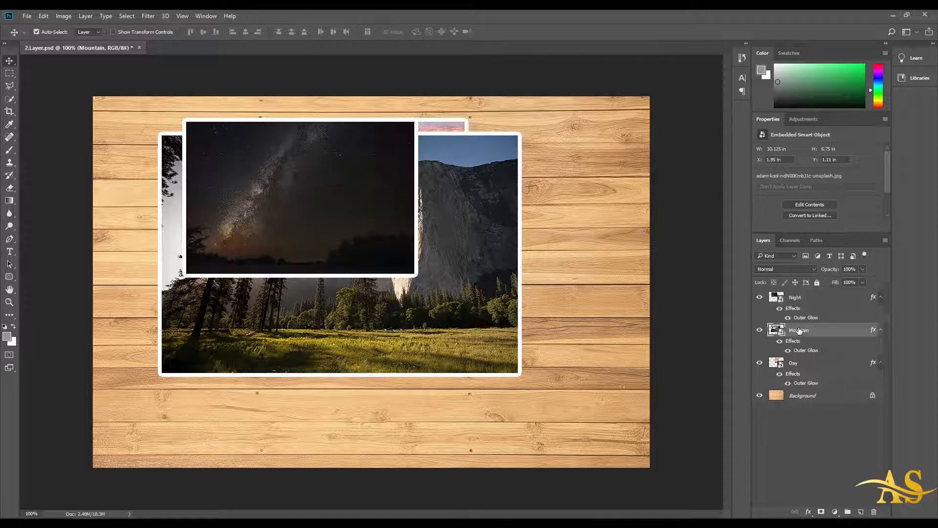
pyautogui.hotkey('ctrl', '[')
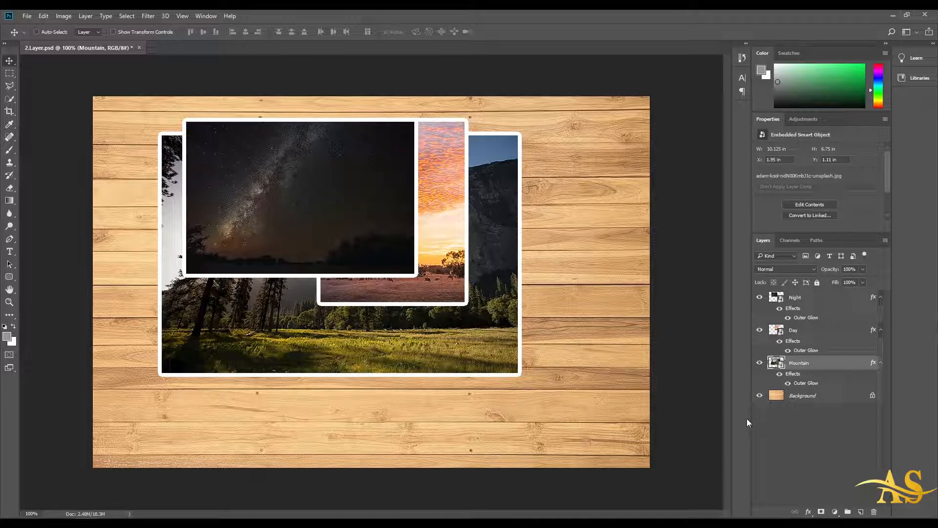
# Step: Shift the Day layer backward and forward through the stack, ending below Mountain and just above the Background
pyautogui.click(782, 397)
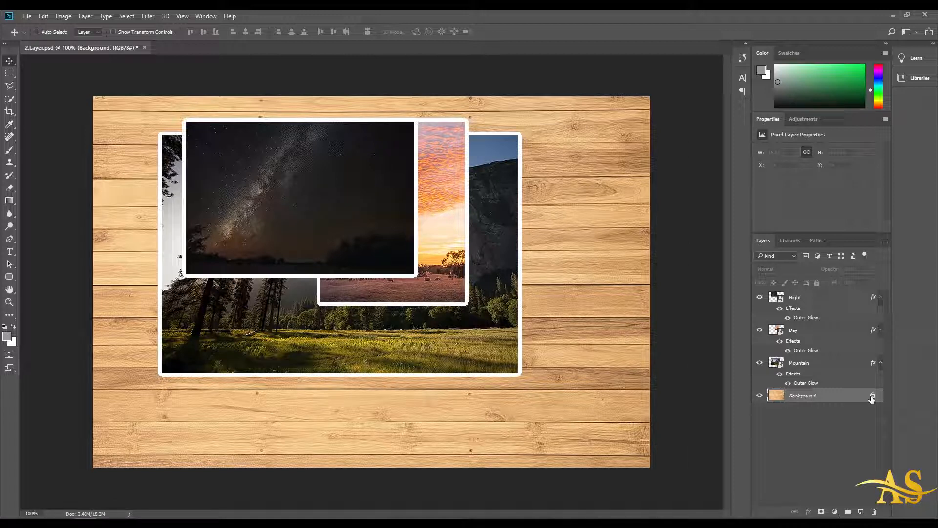
pyautogui.click(810, 336)
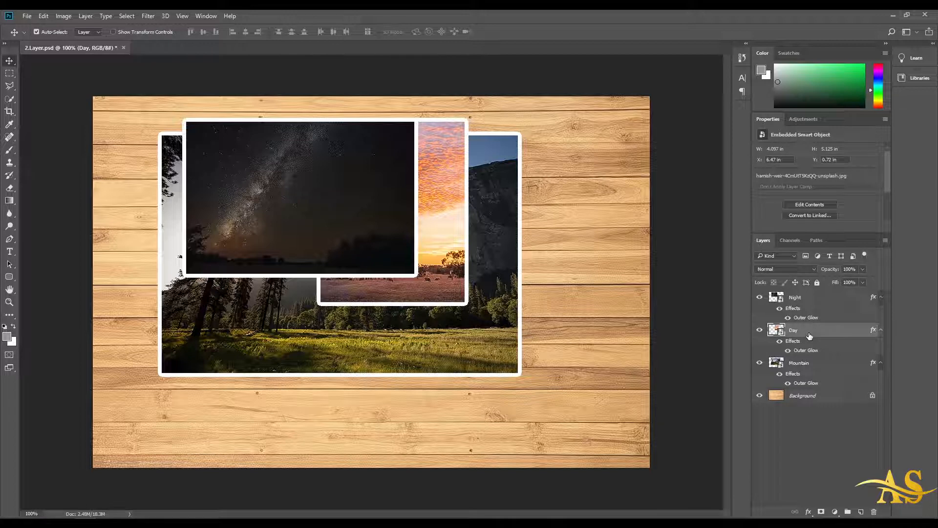
pyautogui.hotkey('ctrl', '[')
pyautogui.hotkey('ctrl', ']')
pyautogui.hotkey('ctrl', ']')
pyautogui.hotkey('ctrl', '[')
pyautogui.hotkey('ctrl', '[')
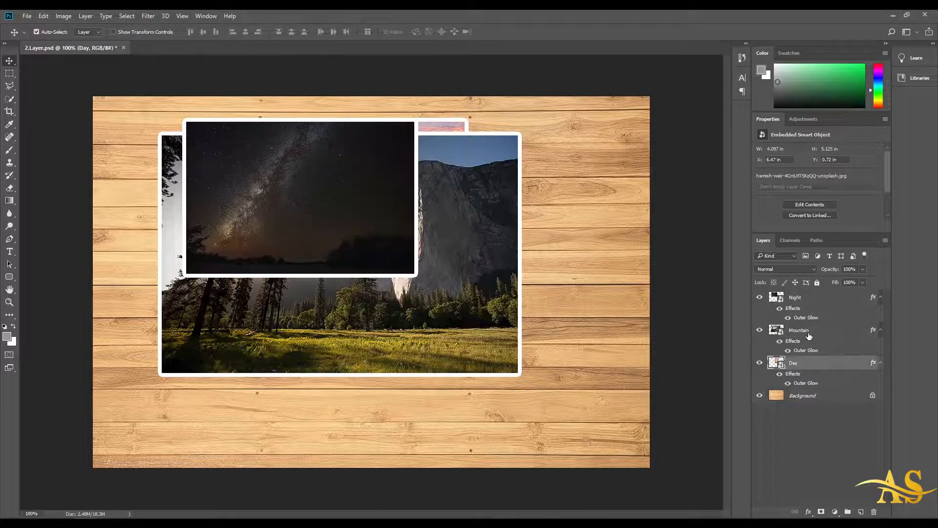
# Step: Move the Day photo to about X 8.3 in, Y 3.75 in and place its layer at the top of the stack
pyautogui.moveTo(350, 208); pyautogui.dragTo(415, 314)
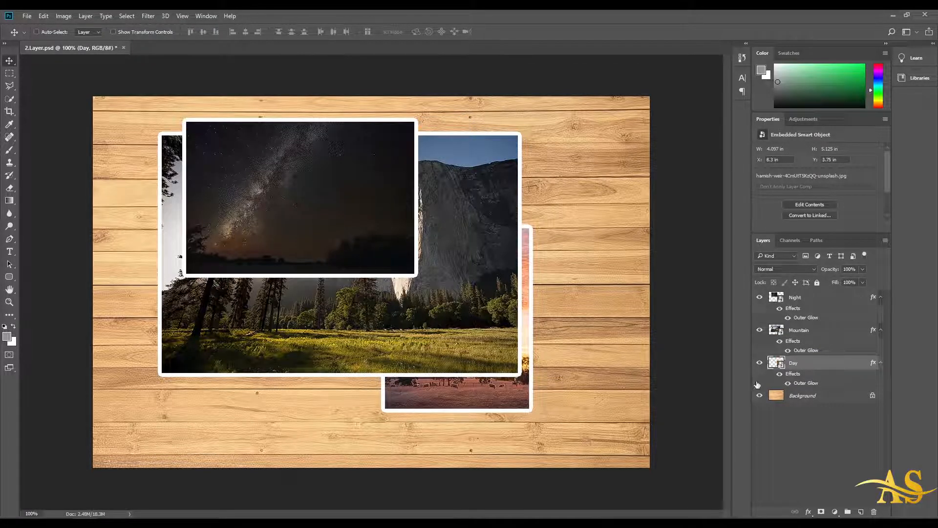
pyautogui.moveTo(793, 363); pyautogui.dragTo(812, 294)
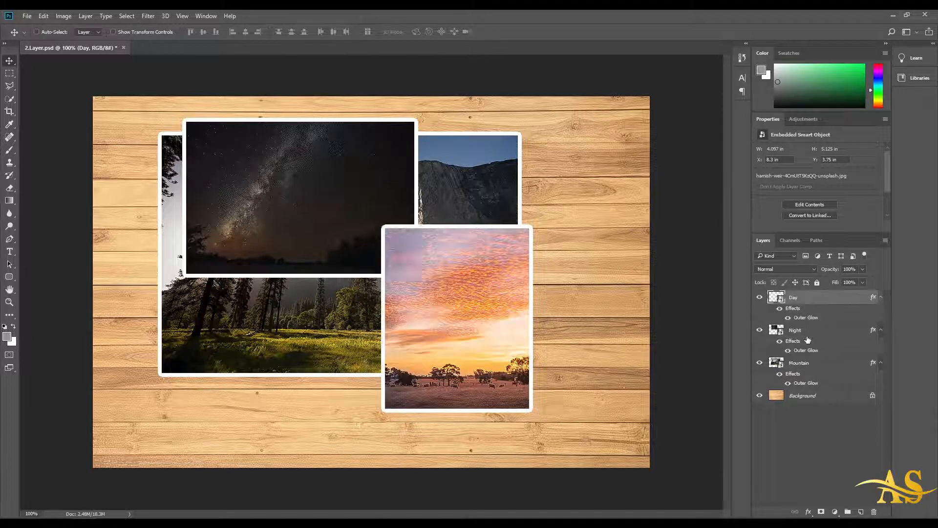
# Step: Move the Mountain photo beneath the other photos to about X 1.98 in, Y 2.12 in, with its own layer selected
pyautogui.moveTo(797, 365)
pyautogui.mouseDown()
pyautogui.moveTo(805, 333)
pyautogui.moveTo(807, 371)
pyautogui.mouseUp()
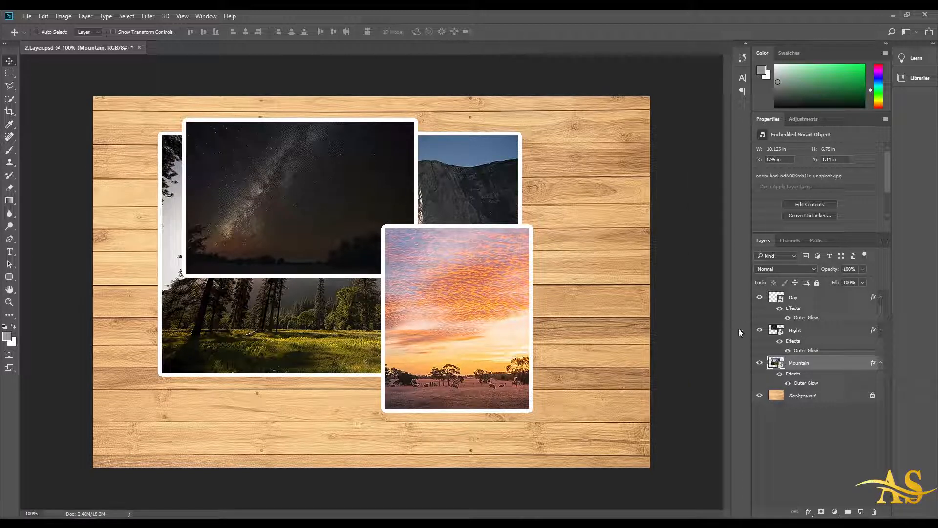
pyautogui.moveTo(493, 166); pyautogui.dragTo(328, 216)
pyautogui.moveTo(216, 323); pyautogui.dragTo(286, 358)
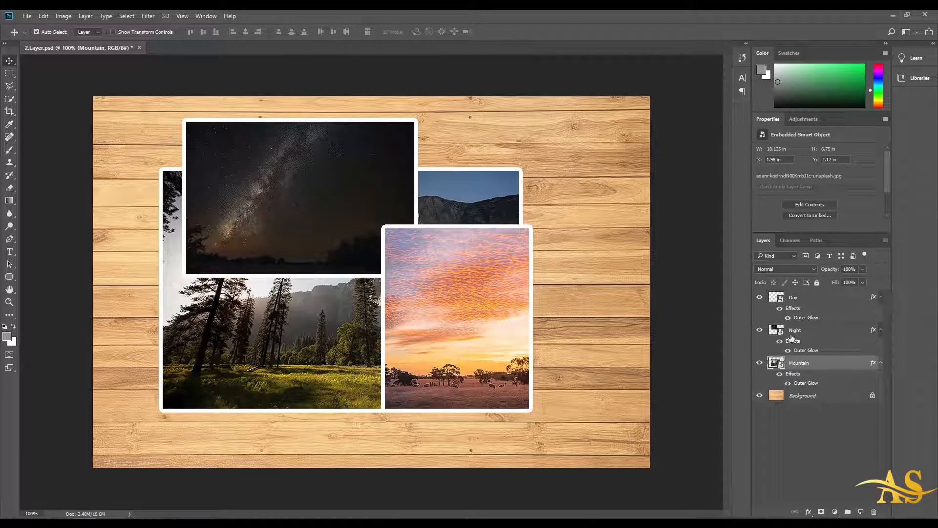
# Step: Move the Mountain and Day photos together slightly up and to the right, and add Night to the selection to move all three
pyautogui.keyDown('ctrl'); pyautogui.click(811, 303); pyautogui.keyUp('ctrl')
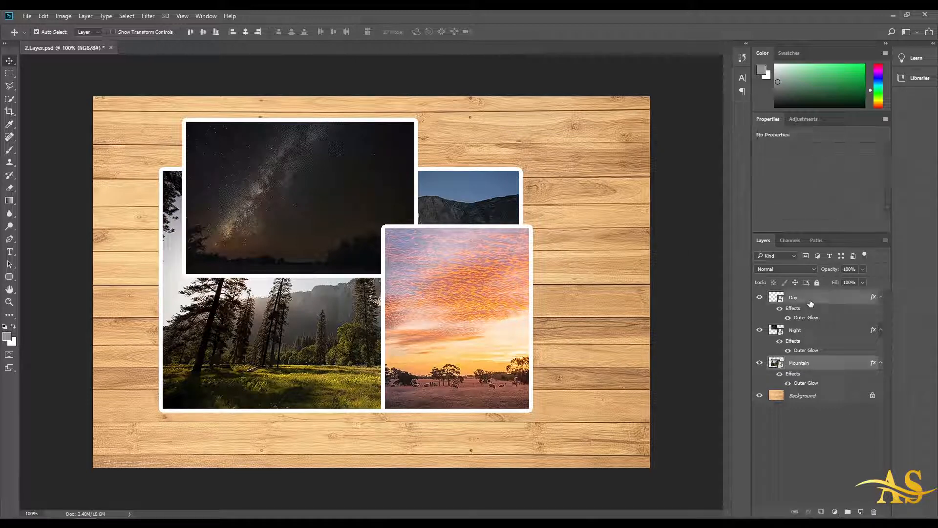
pyautogui.moveTo(486, 332); pyautogui.dragTo(529, 320)
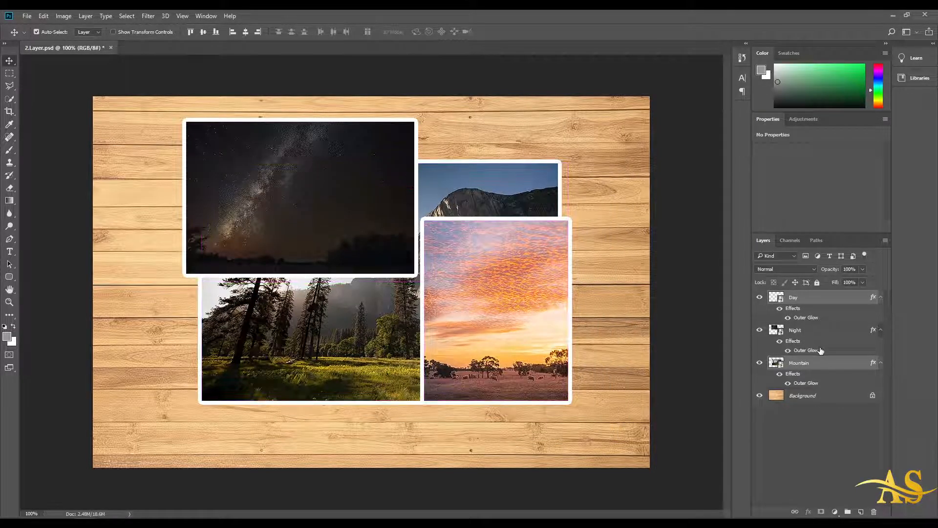
pyautogui.keyDown('ctrl'); pyautogui.click(810, 335); pyautogui.keyUp('ctrl')
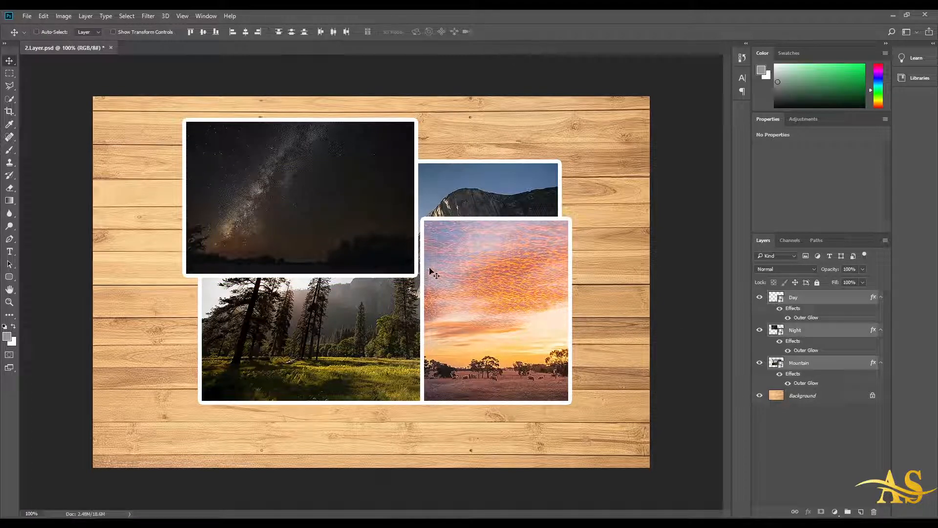
pyautogui.moveTo(430, 271); pyautogui.dragTo(489, 323)
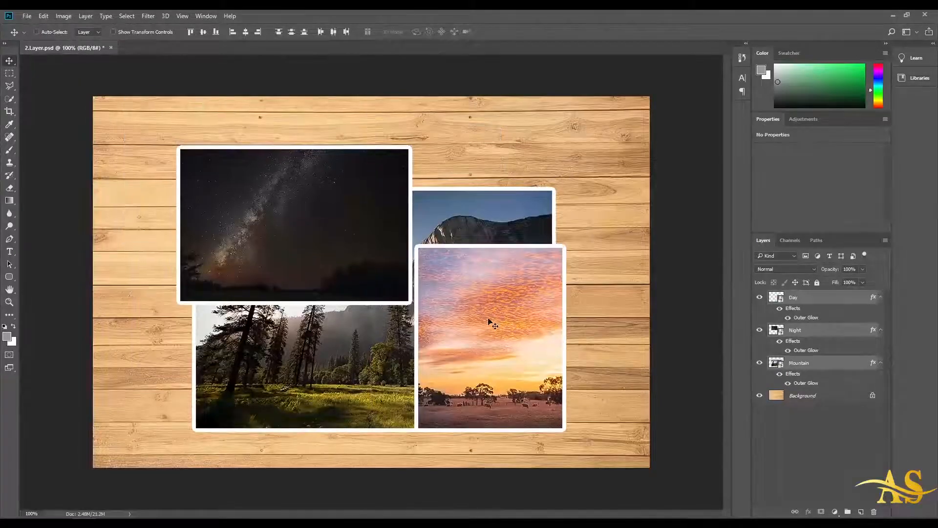
# Step: Move the Day and Night photos together down and to the left, and the Mountain photo alone to about X 5.34 in, Y 0.54 in
pyautogui.click(794, 406)
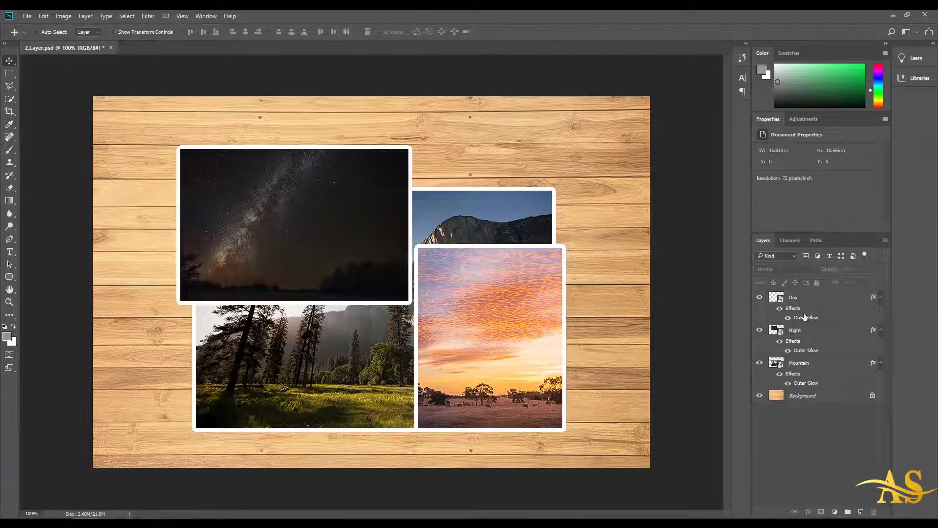
pyautogui.click(802, 298)
pyautogui.keyDown('ctrl'); pyautogui.click(808, 332); pyautogui.keyUp('ctrl')
pyautogui.moveTo(490, 326); pyautogui.dragTo(525, 288)
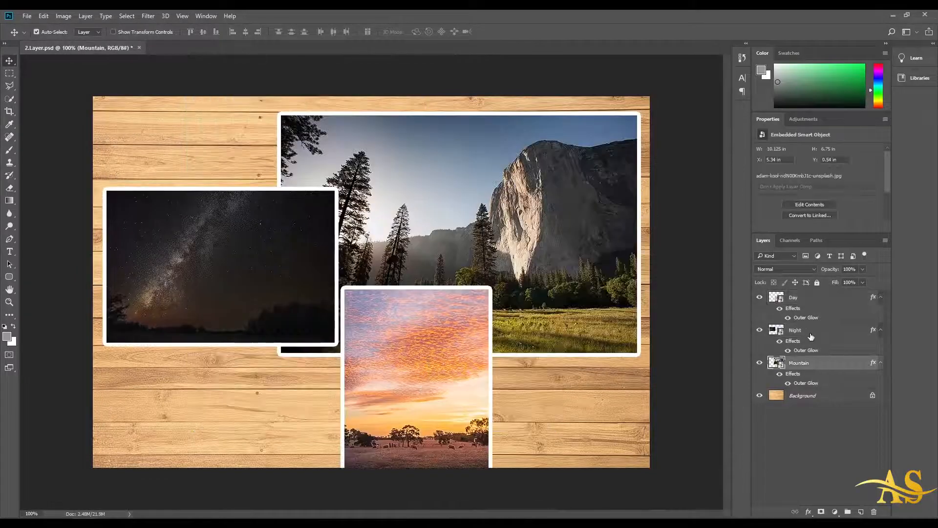
# Step: Select the Day and Mountain layers without Night, move both photos slightly up, and deselect all layers
pyautogui.keyDown('ctrl'); pyautogui.click(809, 336); pyautogui.keyUp('ctrl')
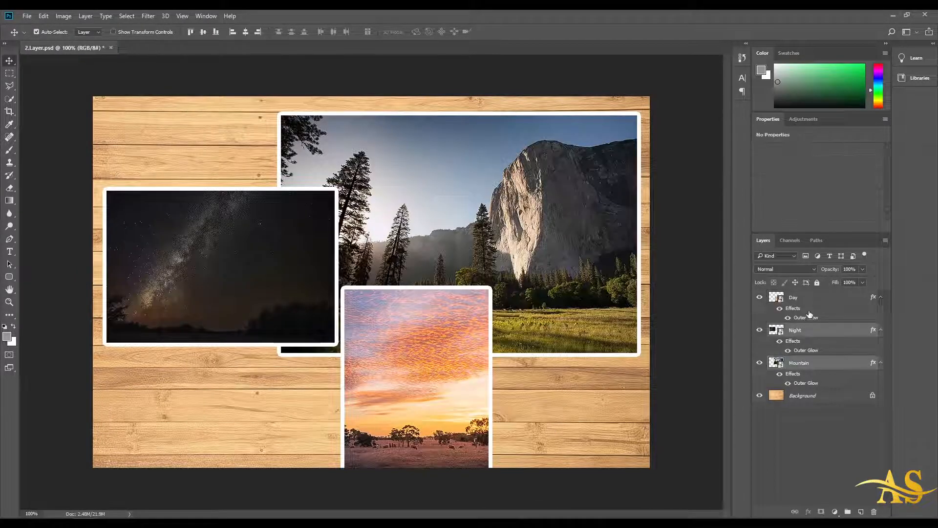
pyautogui.keyDown('ctrl'); pyautogui.click(810, 299); pyautogui.keyUp('ctrl')
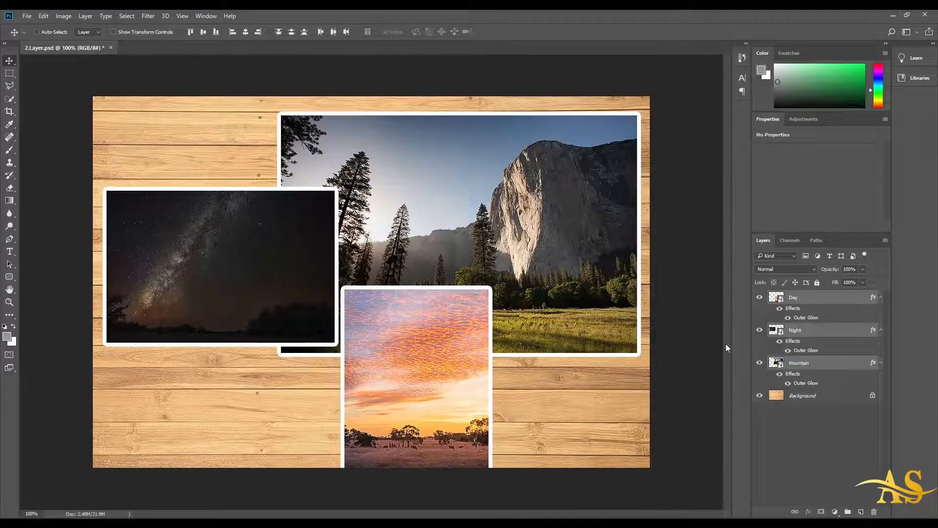
pyautogui.keyDown('ctrl'); pyautogui.click(811, 334); pyautogui.keyUp('ctrl')
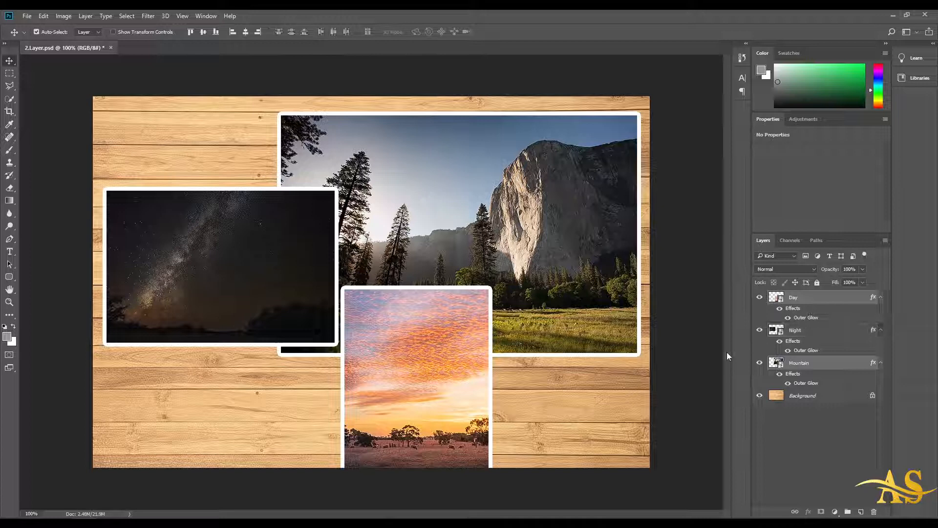
pyautogui.keyDown('ctrl'); pyautogui.click(803, 364); pyautogui.keyUp('ctrl')
pyautogui.keyDown('ctrl'); pyautogui.click(820, 334); pyautogui.keyUp('ctrl')
pyautogui.keyDown('ctrl'); pyautogui.click(814, 364); pyautogui.keyUp('ctrl')
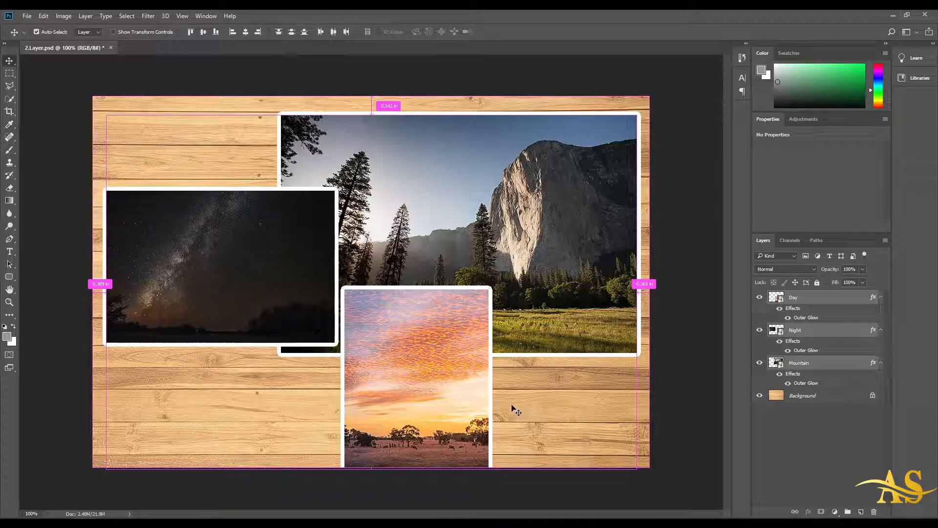
pyautogui.keyDown('ctrl'); pyautogui.click(817, 332); pyautogui.keyUp('ctrl')
pyautogui.moveTo(543, 233)
pyautogui.mouseDown()
pyautogui.moveTo(498, 215)
pyautogui.moveTo(559, 219)
pyautogui.moveTo(455, 219)
pyautogui.moveTo(548, 219)
pyautogui.mouseUp()
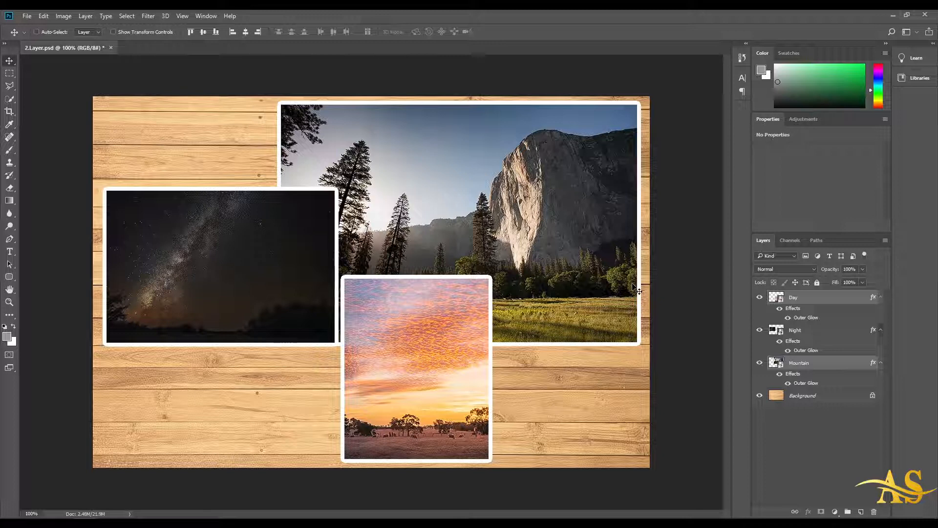
pyautogui.click(804, 420)
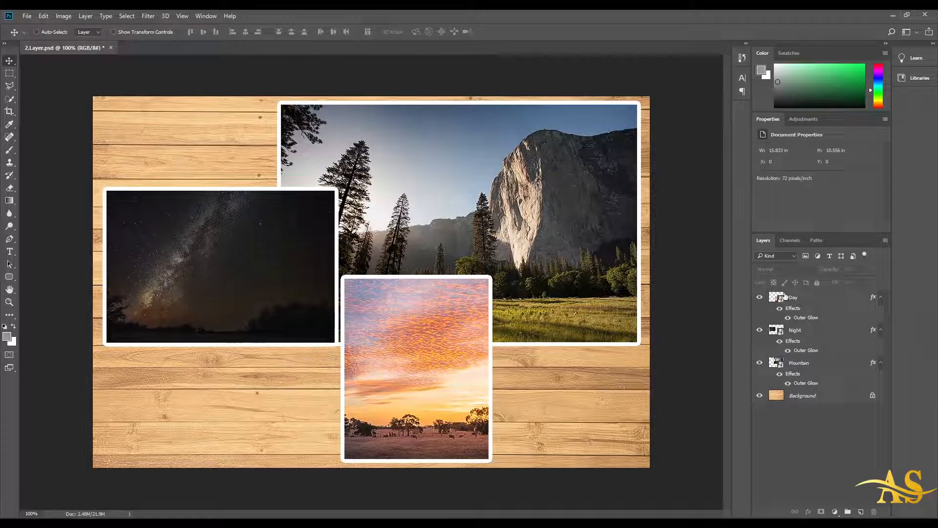
# Step: Hide and show again the Day, Night and Mountain layers one after another
pyautogui.click(760, 299)
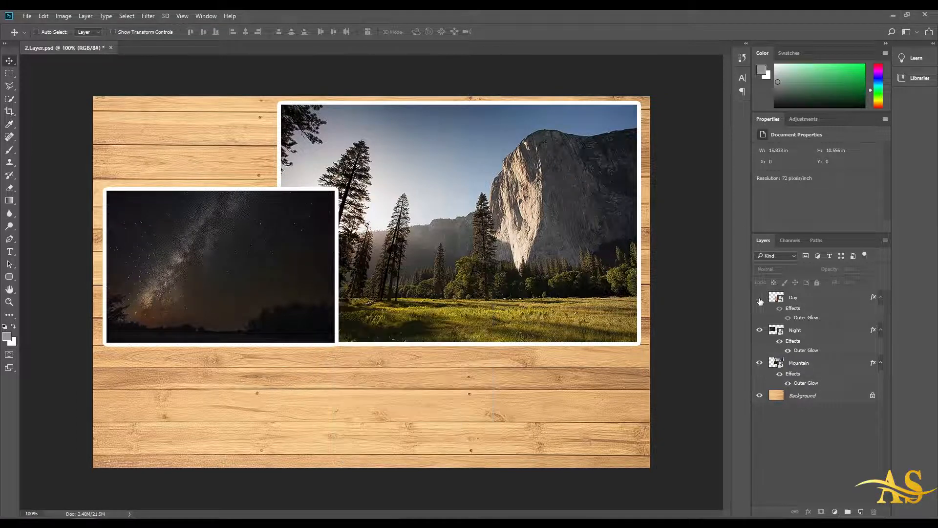
pyautogui.click(760, 299)
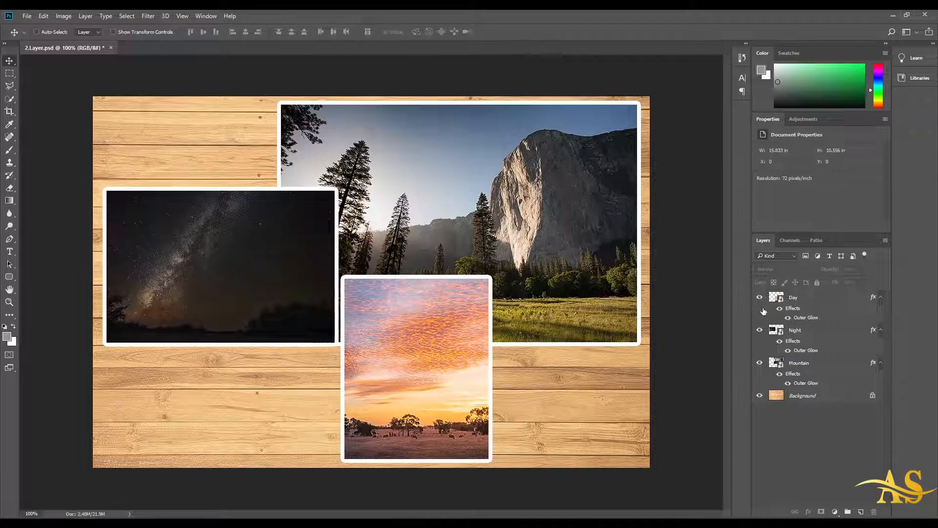
pyautogui.click(761, 331)
pyautogui.click(760, 331)
pyautogui.click(759, 363)
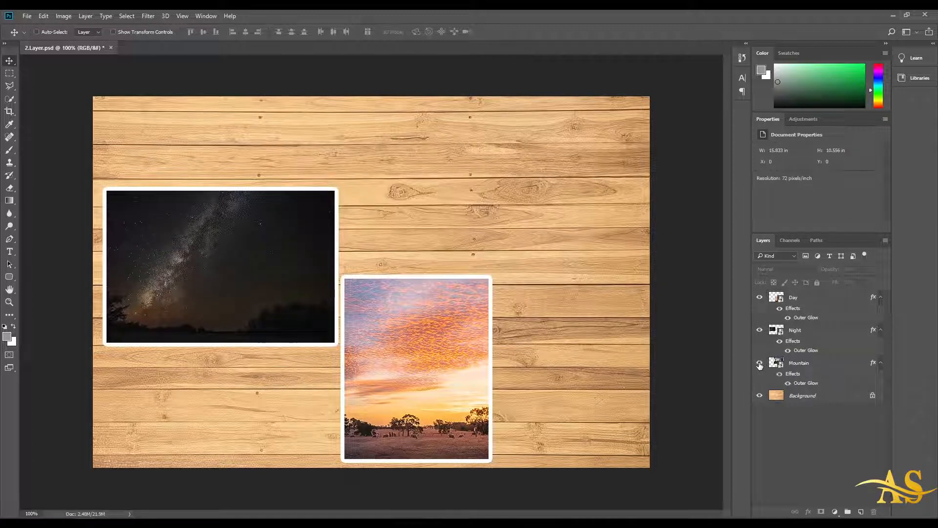
pyautogui.click(760, 364)
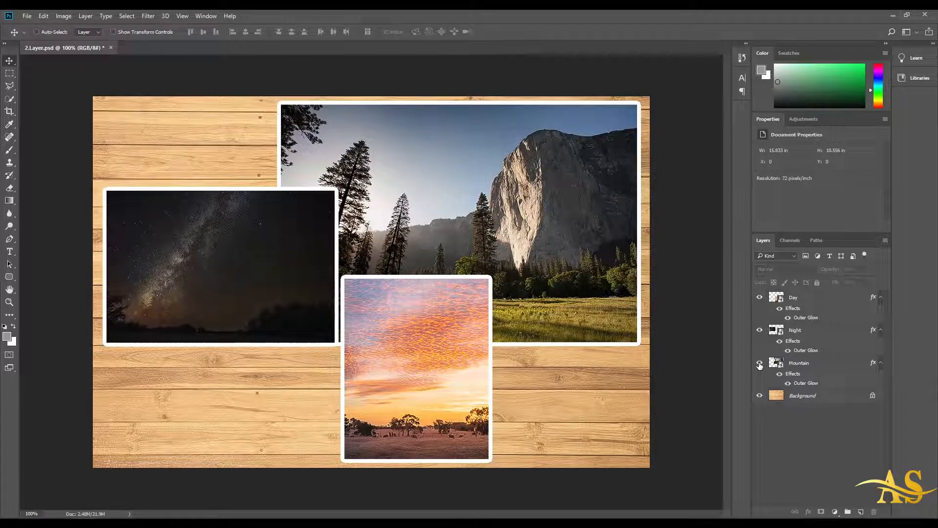
# Step: Hide all three photo layers, leaving only the Background displayed, and show the three again in one sweep
pyautogui.click(759, 364)
pyautogui.click(759, 330)
pyautogui.click(761, 297)
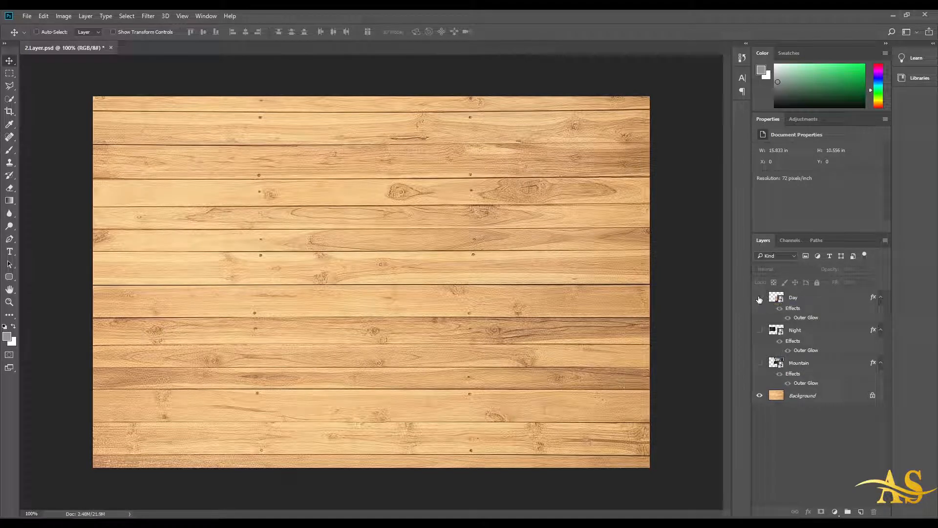
pyautogui.moveTo(760, 299); pyautogui.dragTo(758, 365)
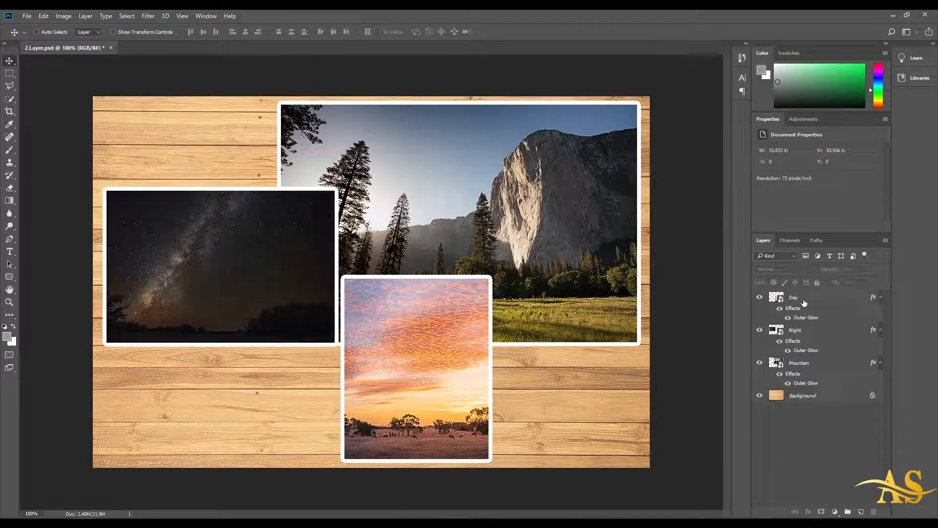
# Step: Isolate single layers in turn, including Night, Background, Day and Mountain, and restore the visibility of all layers
pyautogui.keyDown('alt'); pyautogui.click(760, 331); pyautogui.keyUp('alt')
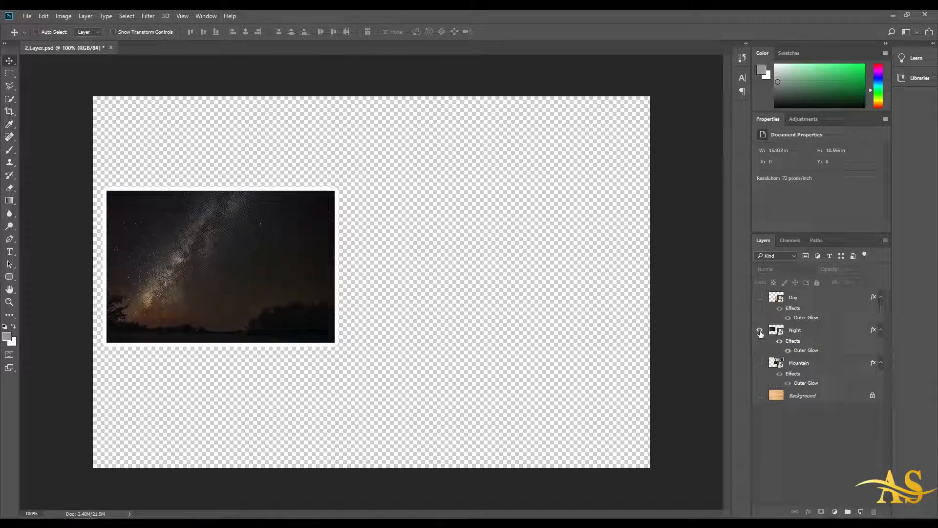
pyautogui.keyDown('alt'); pyautogui.click(760, 331); pyautogui.keyUp('alt')
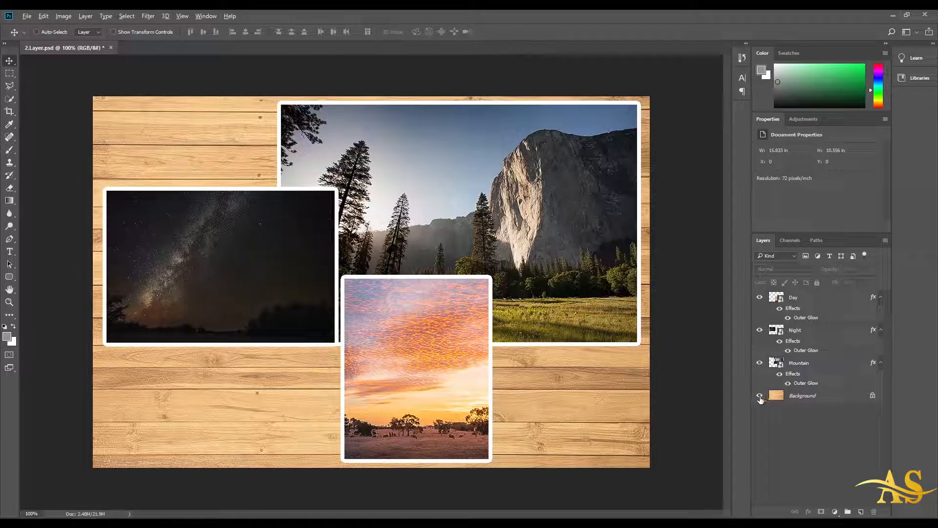
pyautogui.keyDown('alt'); pyautogui.click(760, 396); pyautogui.keyUp('alt')
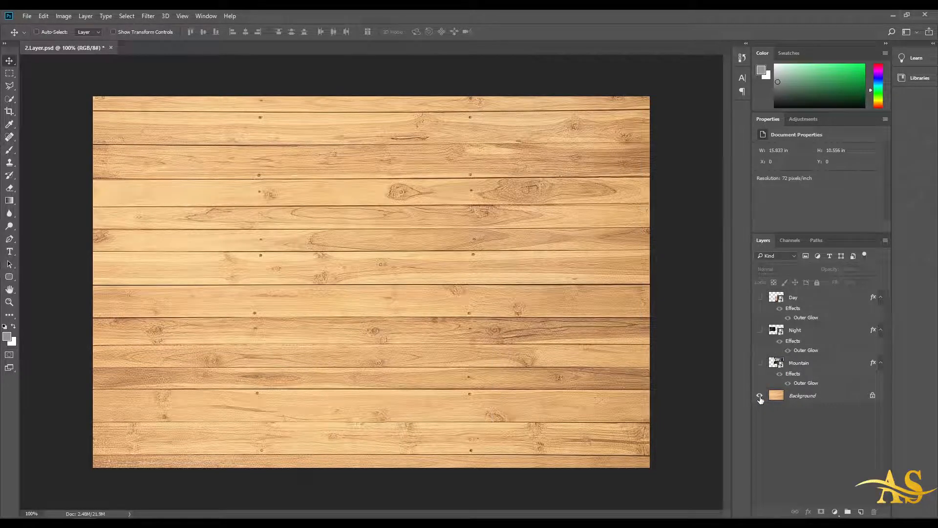
pyautogui.keyDown('alt'); pyautogui.click(759, 298); pyautogui.keyUp('alt')
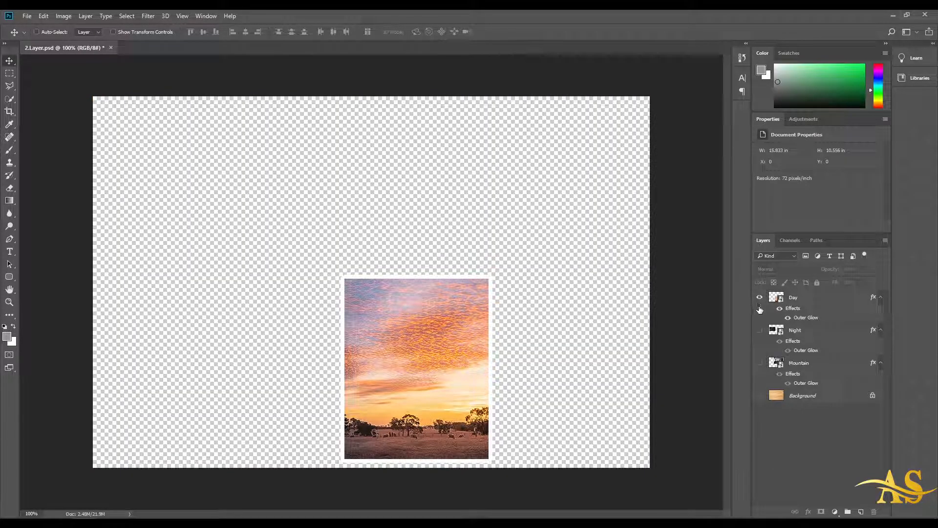
pyautogui.keyDown('alt'); pyautogui.click(760, 363); pyautogui.keyUp('alt')
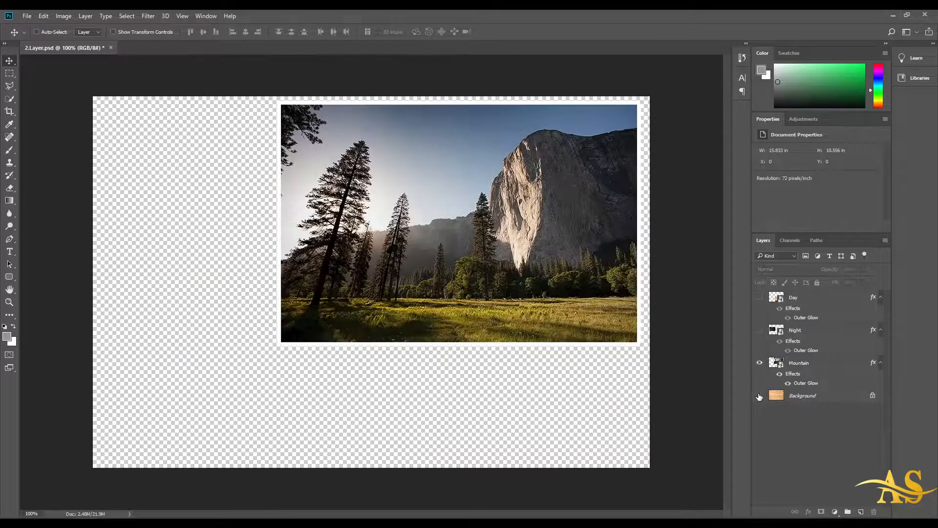
pyautogui.keyDown('alt'); pyautogui.click(759, 396); pyautogui.keyUp('alt')
pyautogui.keyDown('alt'); pyautogui.click(759, 395); pyautogui.keyUp('alt')
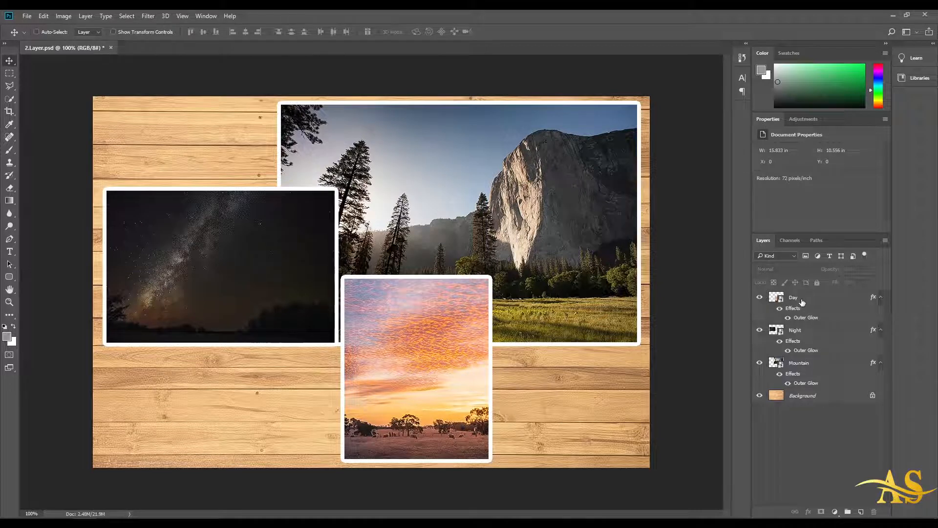
# Step: Select the Day layer, hide it with the Hide Layers command and show it again with Show Layers
pyautogui.click(802, 302)
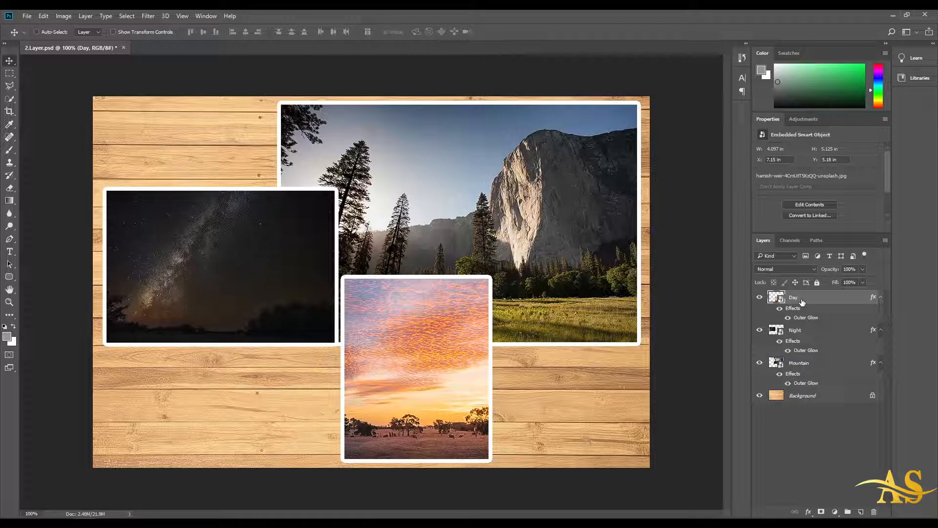
pyautogui.click(96, 15)
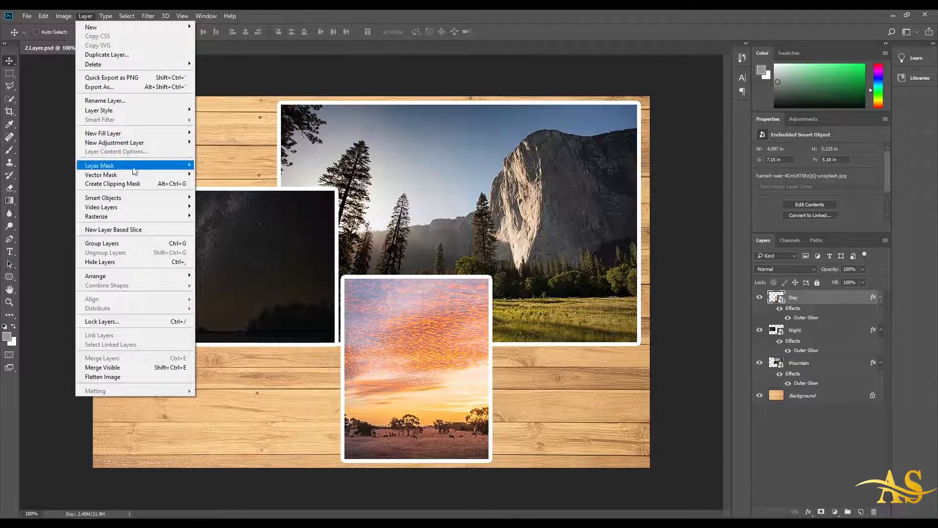
pyautogui.click(141, 265)
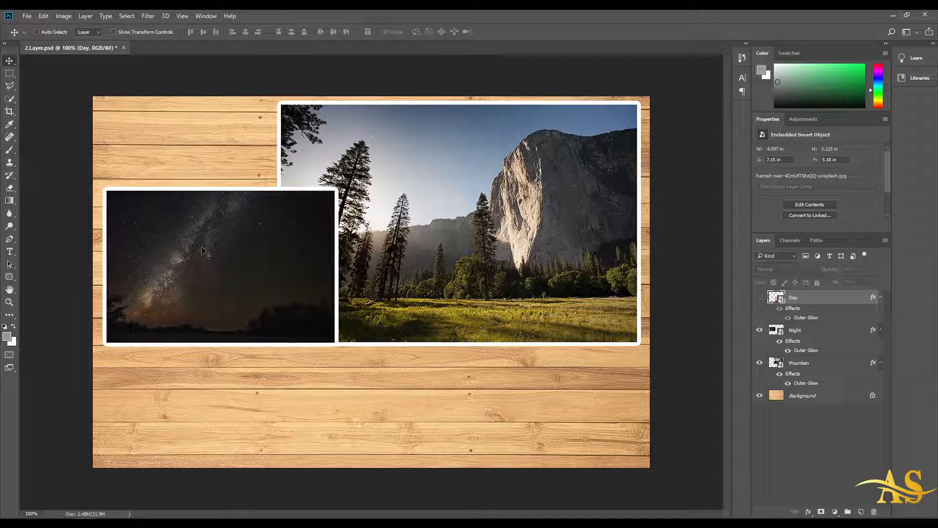
pyautogui.click(106, 15)
pyautogui.moveTo(85, 16)
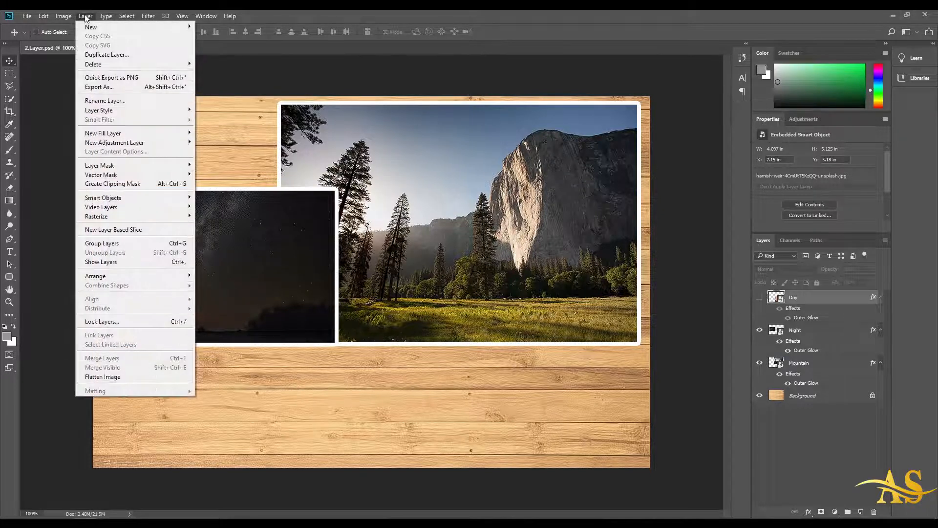
pyautogui.click(117, 261)
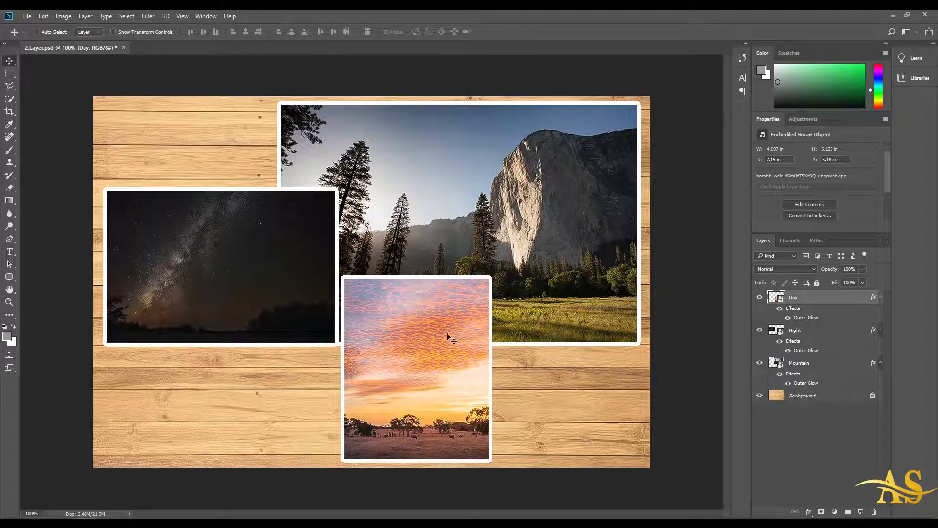
# Step: Move the Day photo up and to the right and nudge it to about X 9.63 in, Y 4.26 in
pyautogui.moveTo(447, 336); pyautogui.dragTo(494, 331)
pyautogui.moveTo(299, 280); pyautogui.dragTo(324, 254)
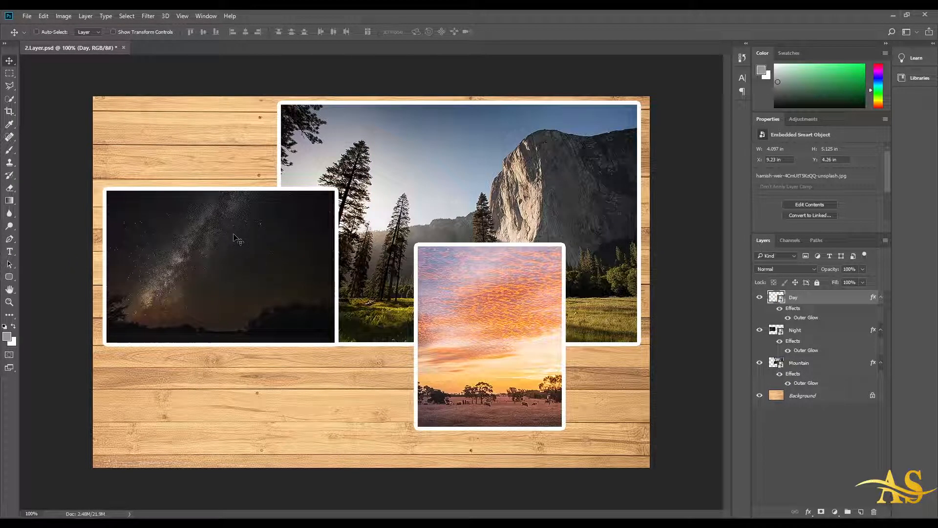
pyautogui.hotkey('shift', 'Right')
pyautogui.hotkey('shift', 'Right')
pyautogui.hotkey('shift', 'Right')
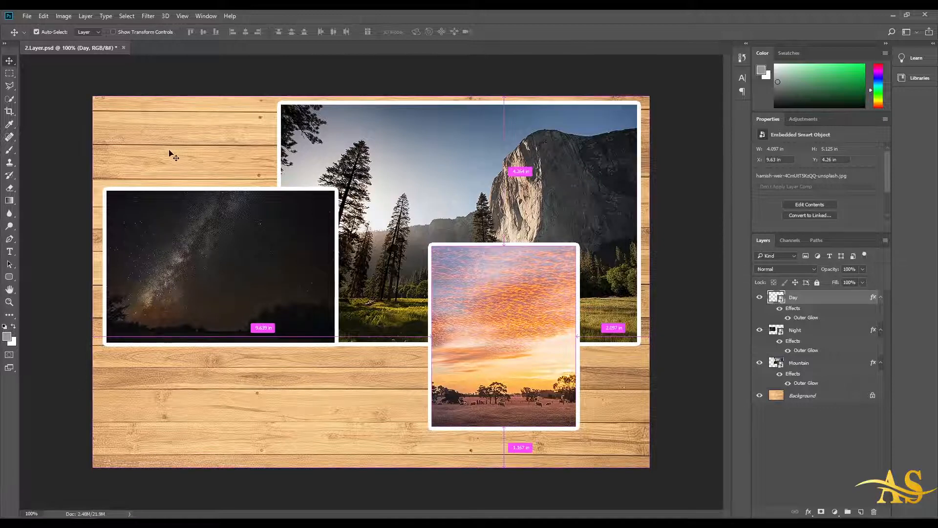
# Step: Area-select pairs of photo layers on the canvas with the Move tool: Night with Mountain, Day with Night, and Day with Mountain
pyautogui.moveTo(122, 114); pyautogui.dragTo(356, 226)
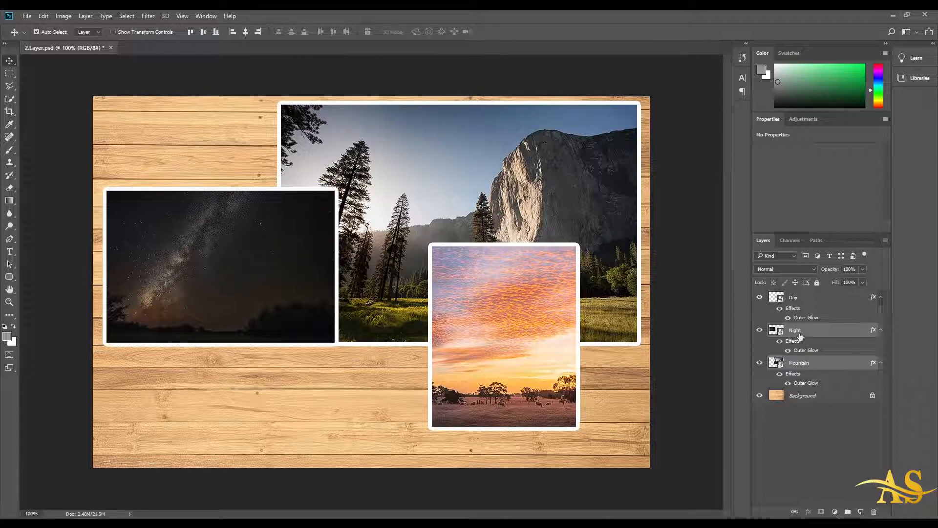
pyautogui.press('ctrl')
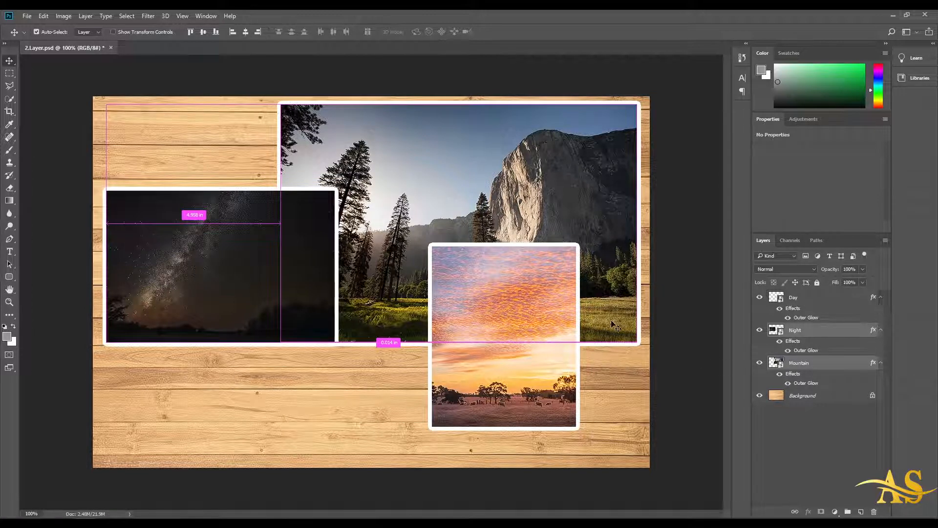
pyautogui.moveTo(634, 437); pyautogui.dragTo(255, 344)
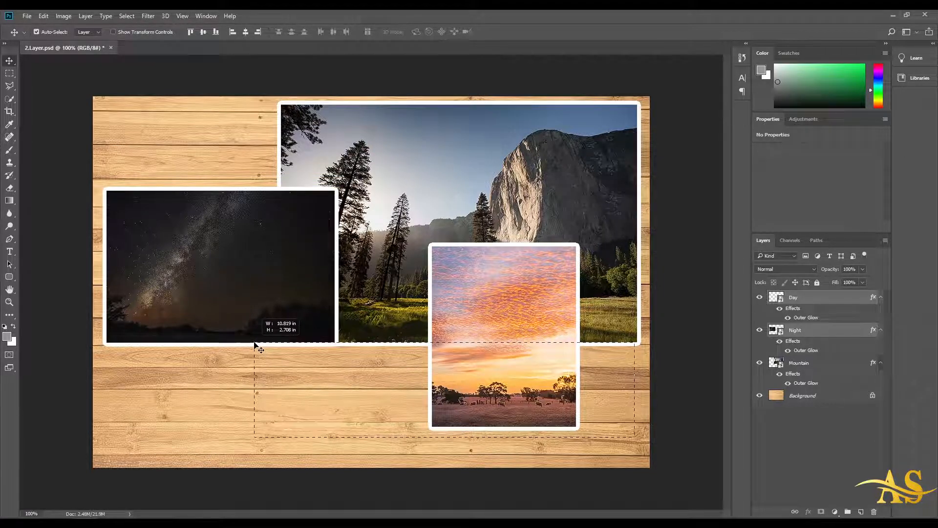
pyautogui.moveTo(255, 343); pyautogui.dragTo(363, 209)
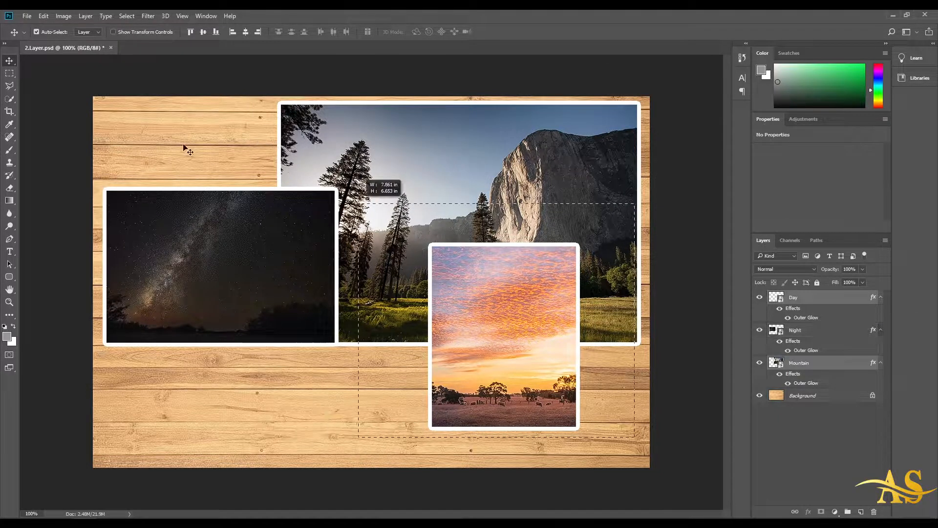
# Step: Area-select all three photo layers on the canvas with the Move tool, and deselect all layers
pyautogui.moveTo(183, 144); pyautogui.dragTo(484, 394)
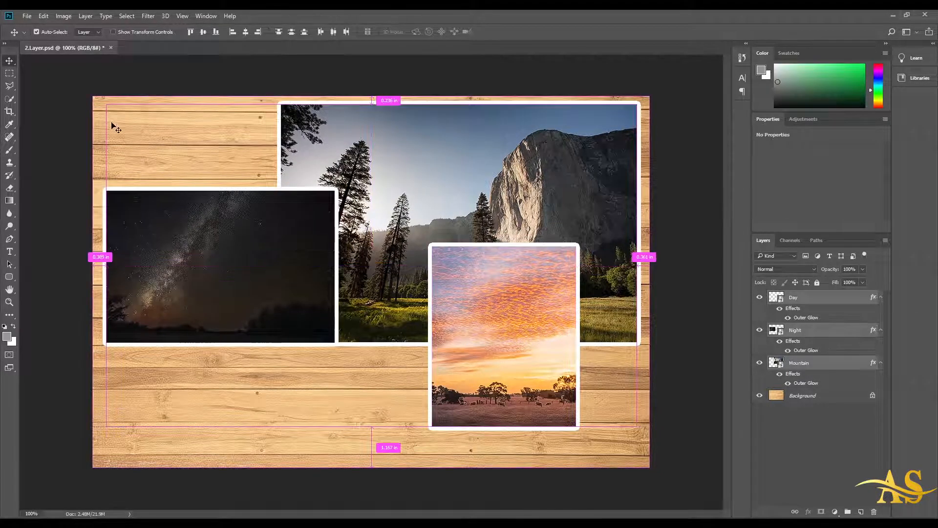
pyautogui.moveTo(103, 104); pyautogui.dragTo(617, 431)
pyautogui.click(805, 427)
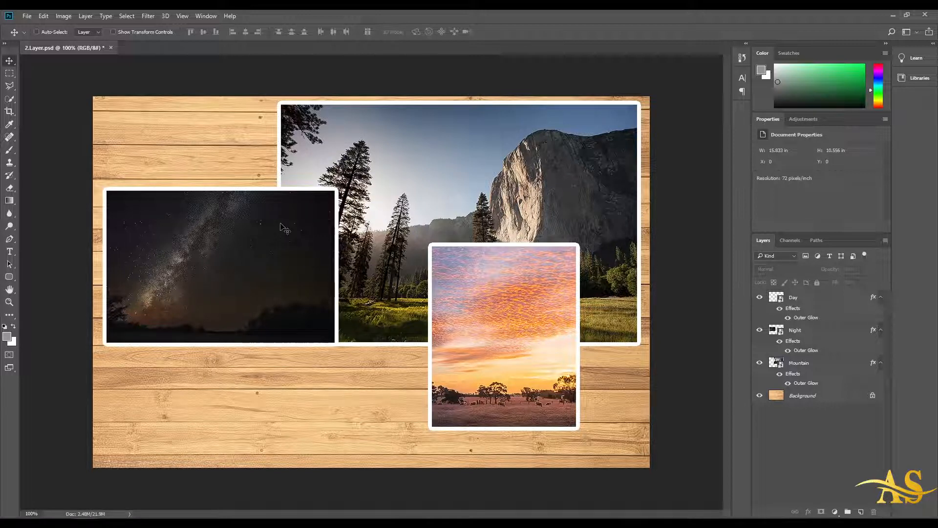
# Step: Create a new 5 x 4 in document at 300 pixels/inch in 8-bit RGB Color with a white background
pyautogui.click(27, 17)
pyautogui.click(32, 27)
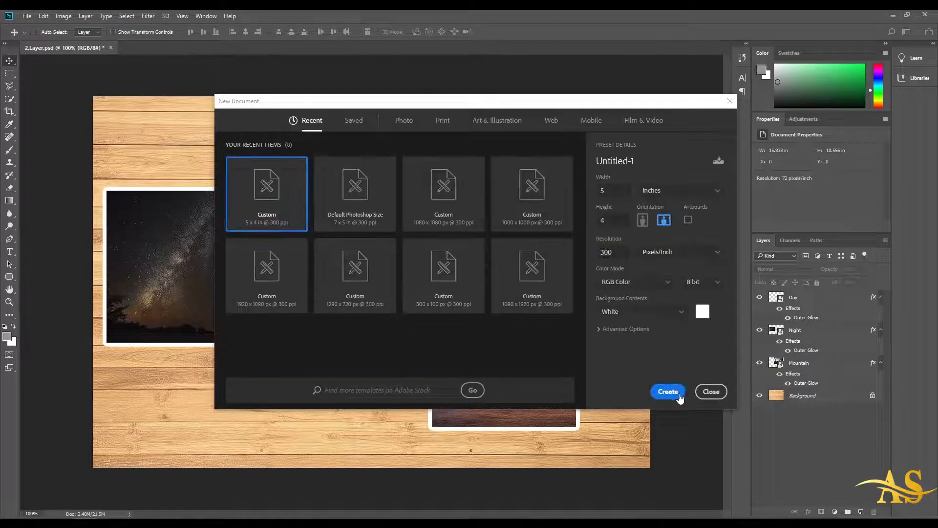
pyautogui.click(677, 392)
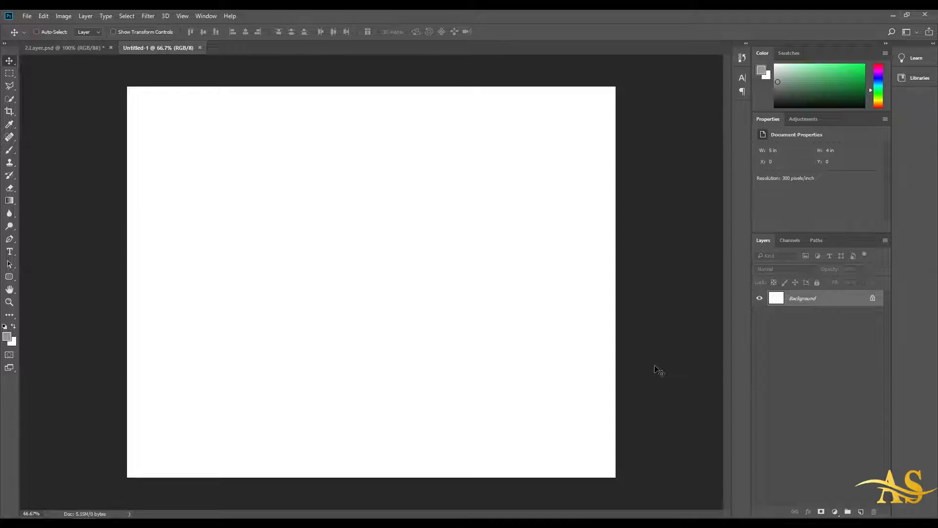
# Step: Try to move the new document's Background layer, and decline converting it to a normal layer
pyautogui.moveTo(508, 322); pyautogui.dragTo(245, 325)
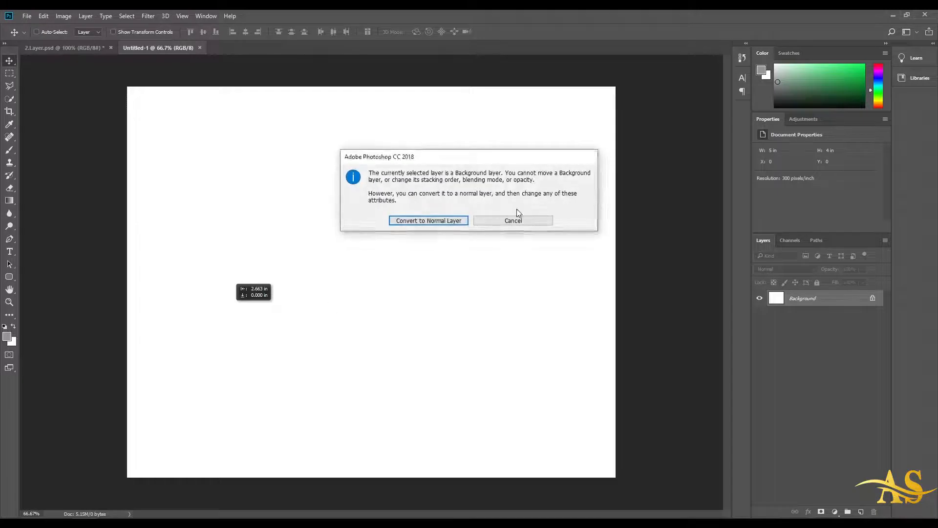
pyautogui.click(513, 221)
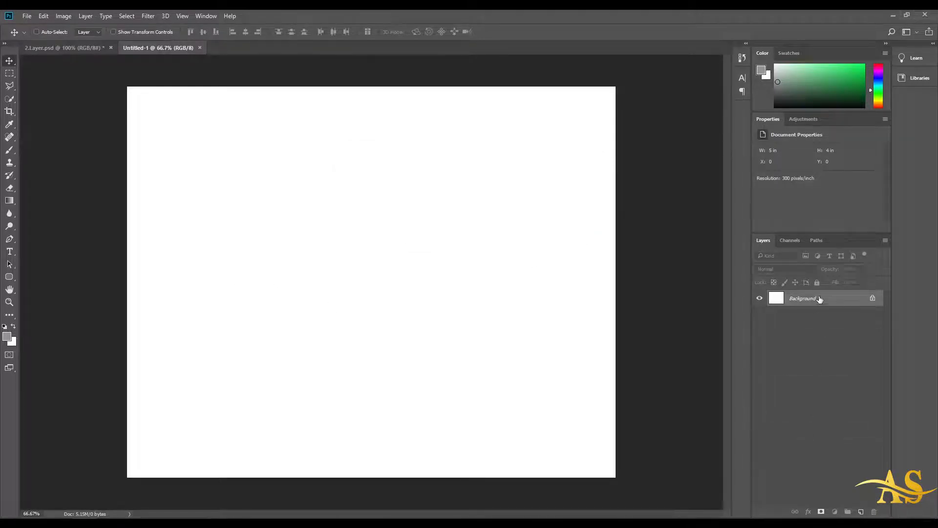
# Step: Add a new empty layer above the Background layer and try to restack it beneath the Background
pyautogui.moveTo(820, 300); pyautogui.dragTo(821, 332)
pyautogui.click(861, 511)
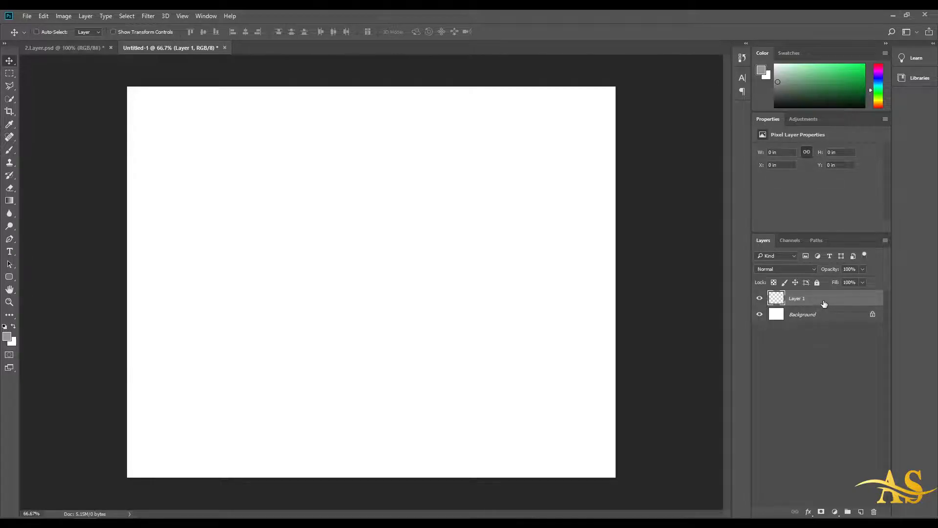
pyautogui.moveTo(824, 303)
pyautogui.mouseDown()
pyautogui.moveTo(823, 334)
pyautogui.moveTo(820, 321)
pyautogui.mouseUp()
pyautogui.click(821, 317)
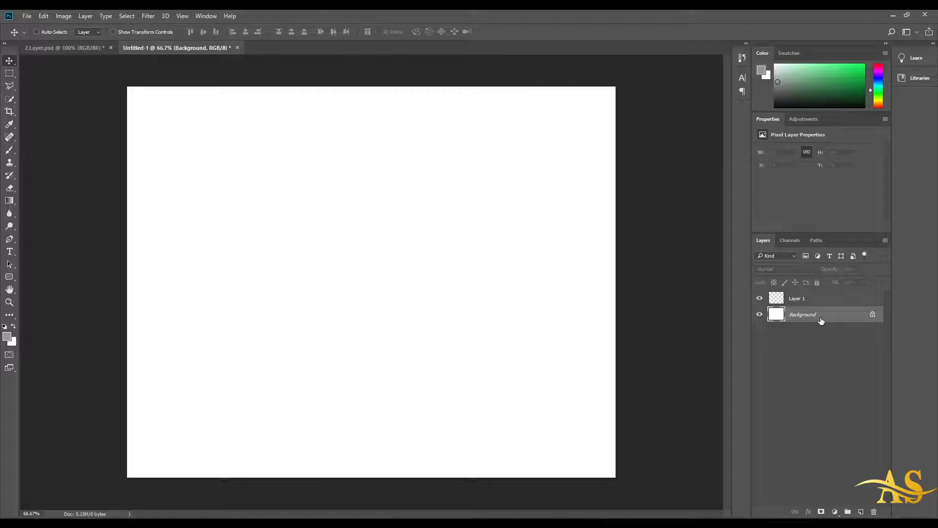
# Step: Unlock the Background layer to make it a normal layer, and move it to about X -1.95 in, Y -1.23 in
pyautogui.click(873, 316)
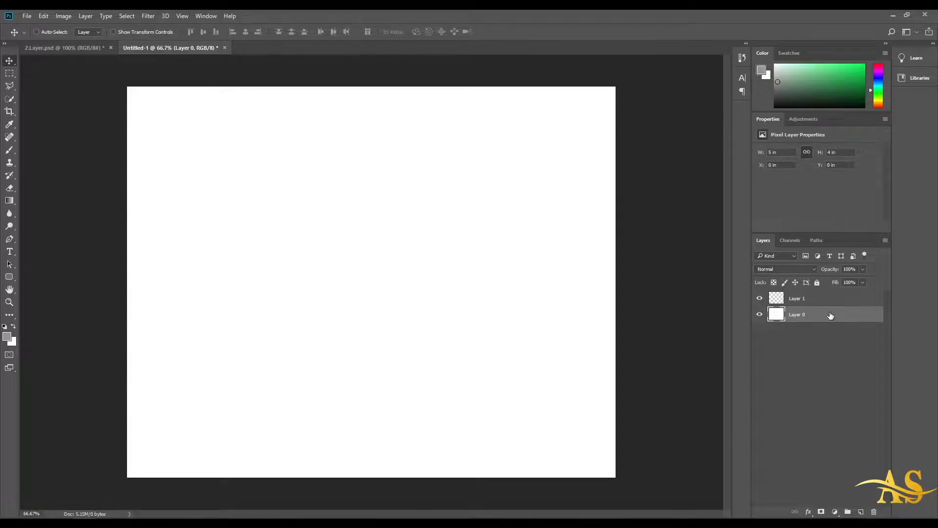
pyautogui.moveTo(832, 317); pyautogui.dragTo(814, 323)
pyautogui.click(822, 299)
pyautogui.moveTo(487, 259); pyautogui.dragTo(325, 325)
pyautogui.moveTo(333, 284); pyautogui.dragTo(365, 260)
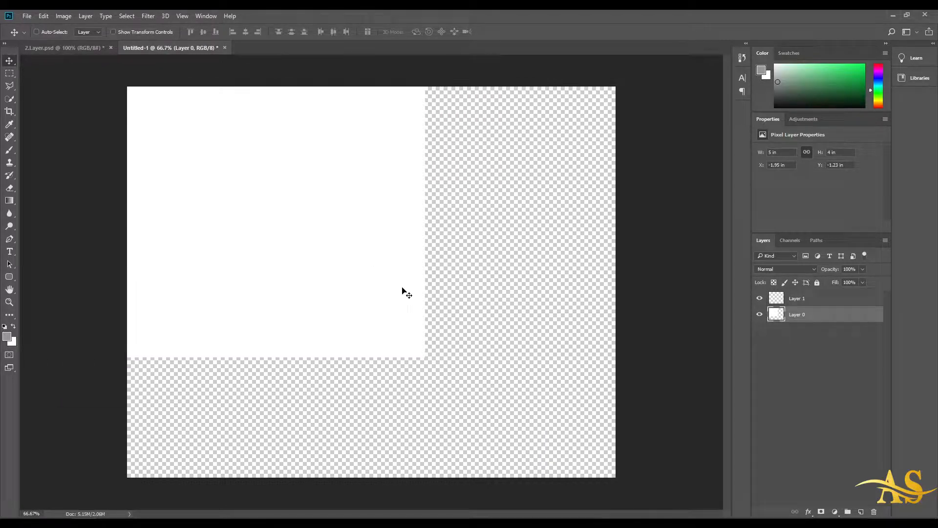
# Step: Lock all properties of Layer 0 and try to move it on the canvas with the Move tool
pyautogui.click(817, 282)
pyautogui.moveTo(402, 288); pyautogui.dragTo(322, 260)
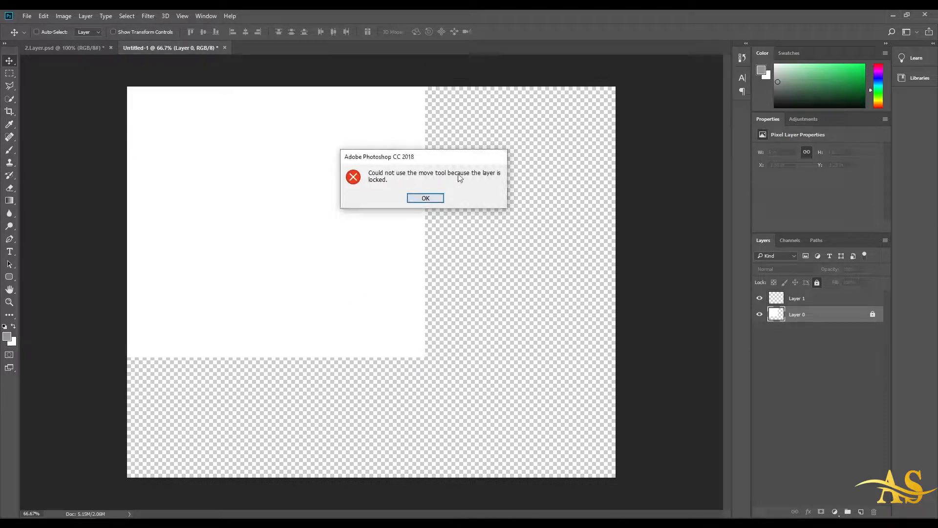
pyautogui.click(438, 201)
pyautogui.click(423, 273)
pyautogui.click(439, 201)
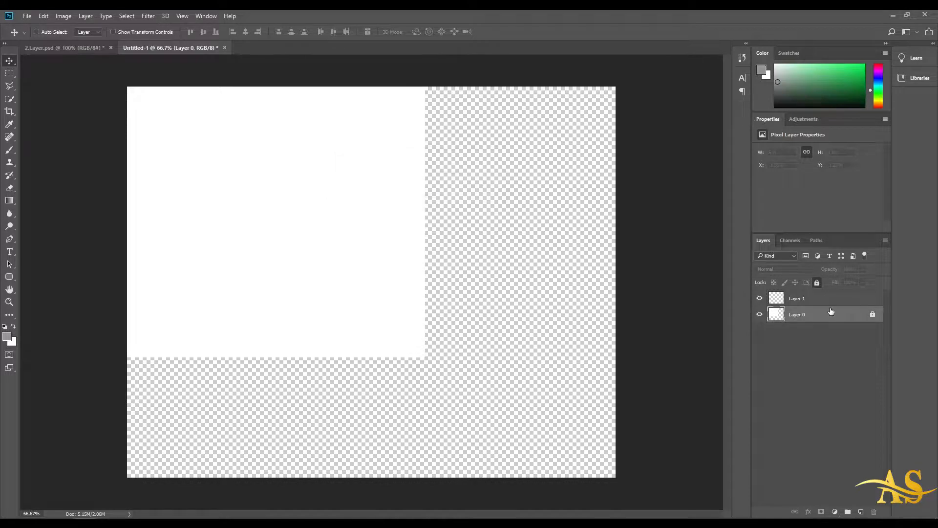
# Step: Unlock Layer 0 and move it to about X -0.23 in, Y 0.1 in
pyautogui.click(872, 315)
pyautogui.moveTo(411, 267); pyautogui.dragTo(492, 332)
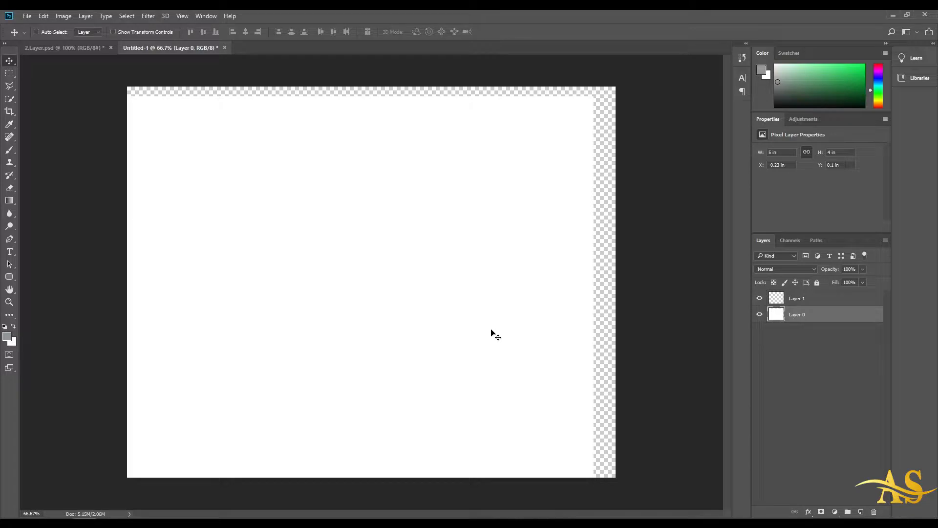
# Step: Convert Layer 0 into the Background layer with Background from Layer, and try to move it on the canvas
pyautogui.click(86, 16)
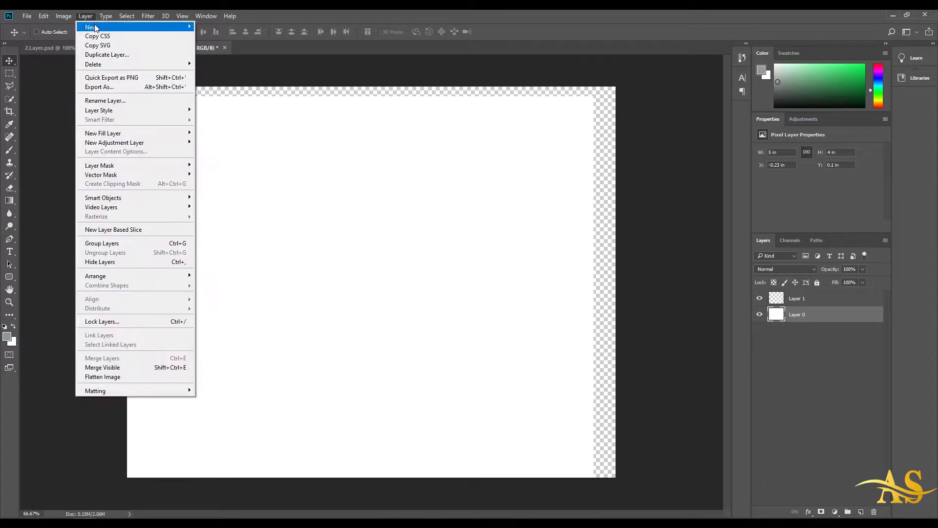
pyautogui.moveTo(95, 28)
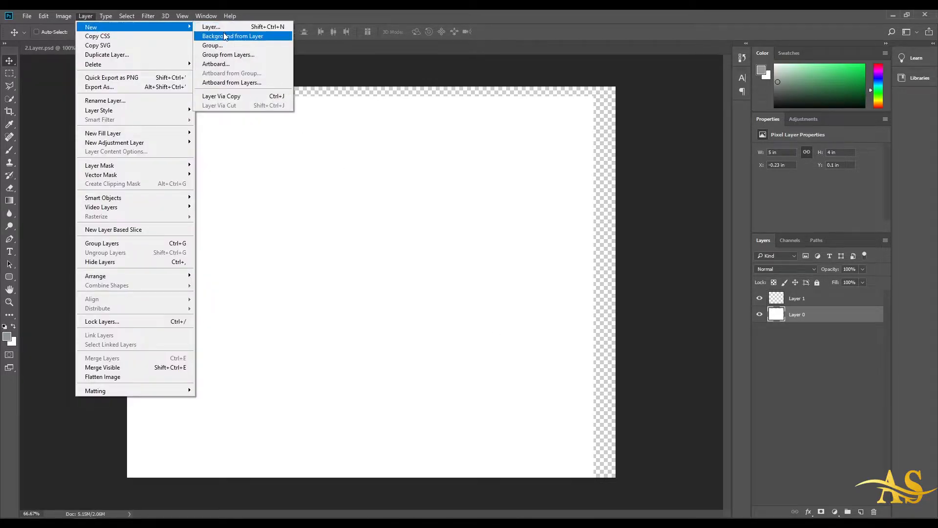
pyautogui.click(238, 38)
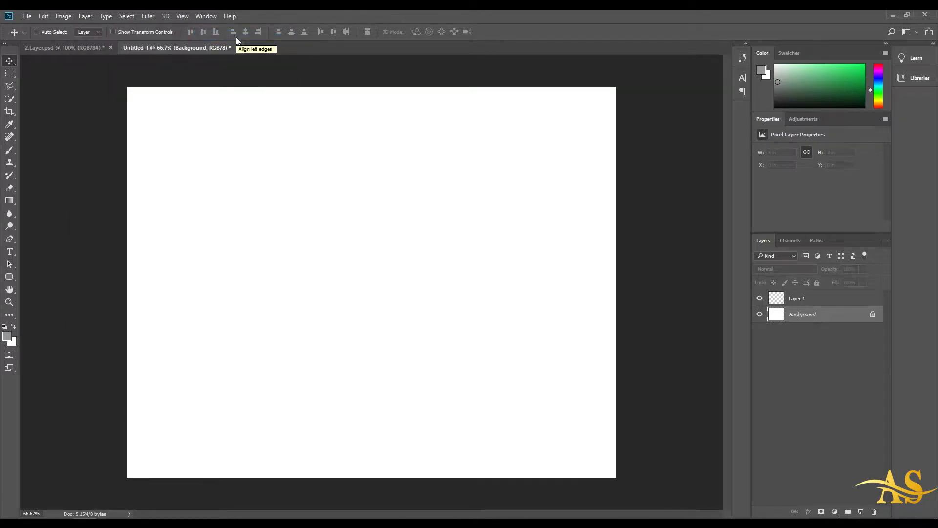
pyautogui.click(362, 272)
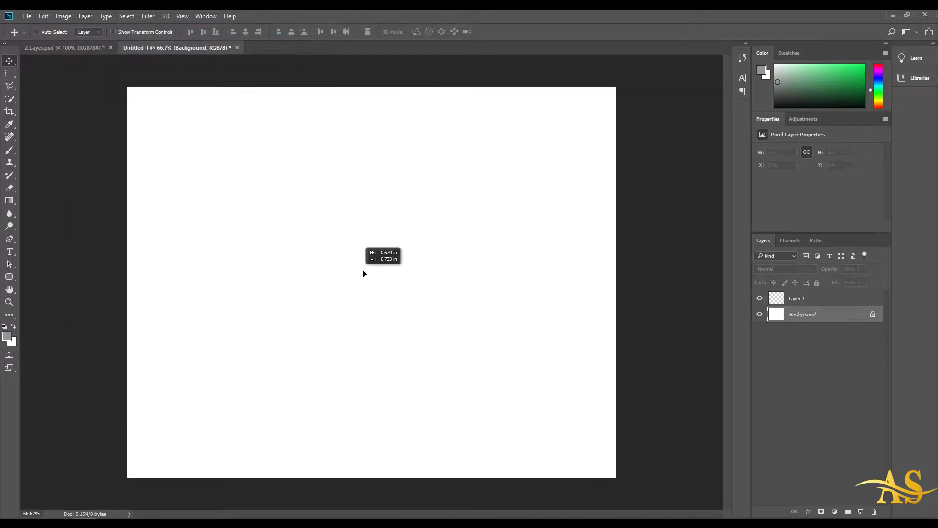
pyautogui.click(423, 198)
pyautogui.click(504, 254)
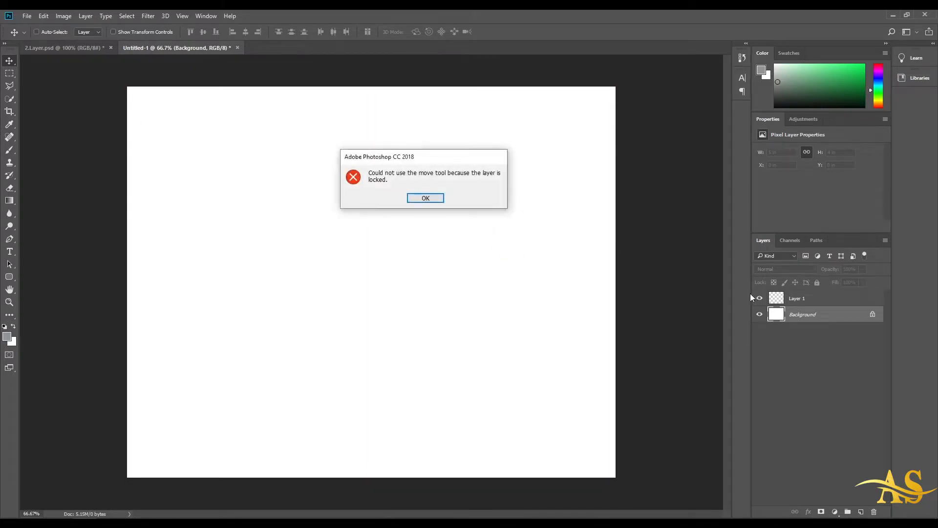
pyautogui.press('Return')
# Step: Try to restack Layer 1 beneath the Background, and cancel converting the Background to a normal layer
pyautogui.moveTo(797, 298); pyautogui.dragTo(821, 312)
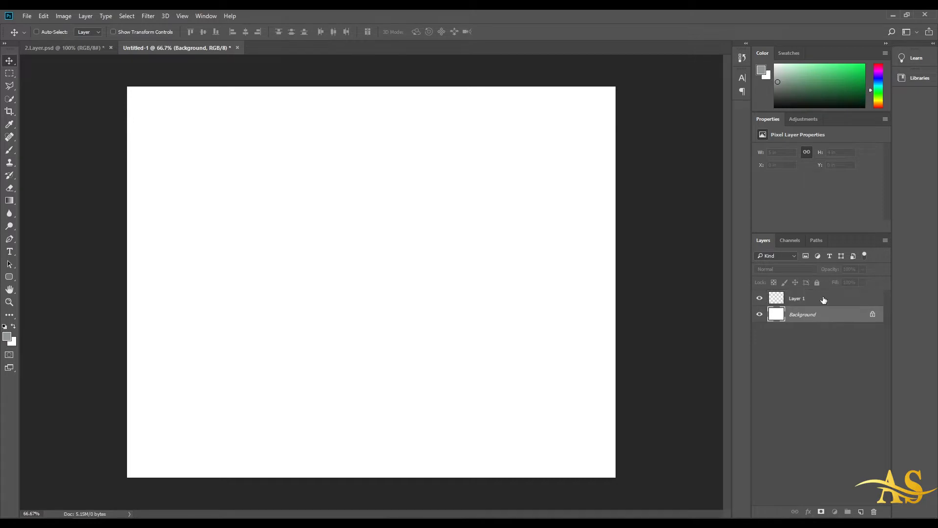
pyautogui.doubleClick(822, 313)
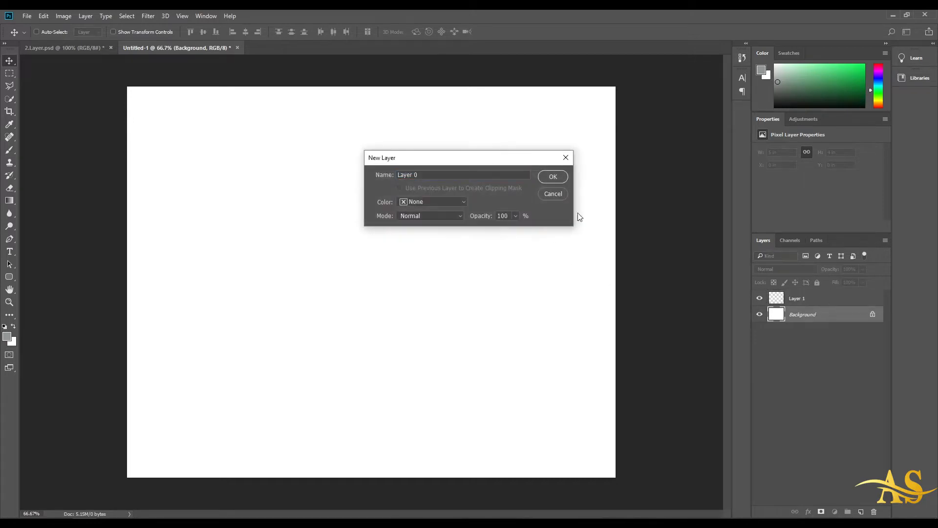
pyautogui.click(557, 195)
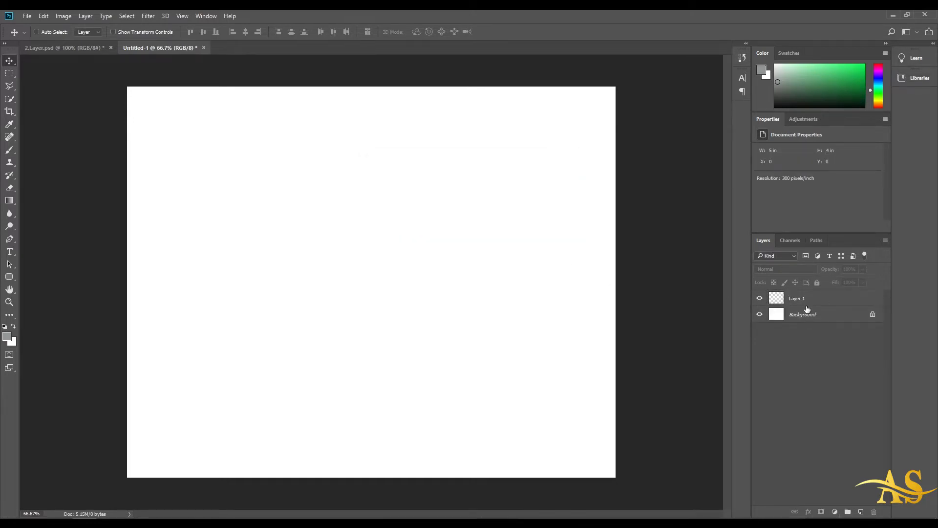